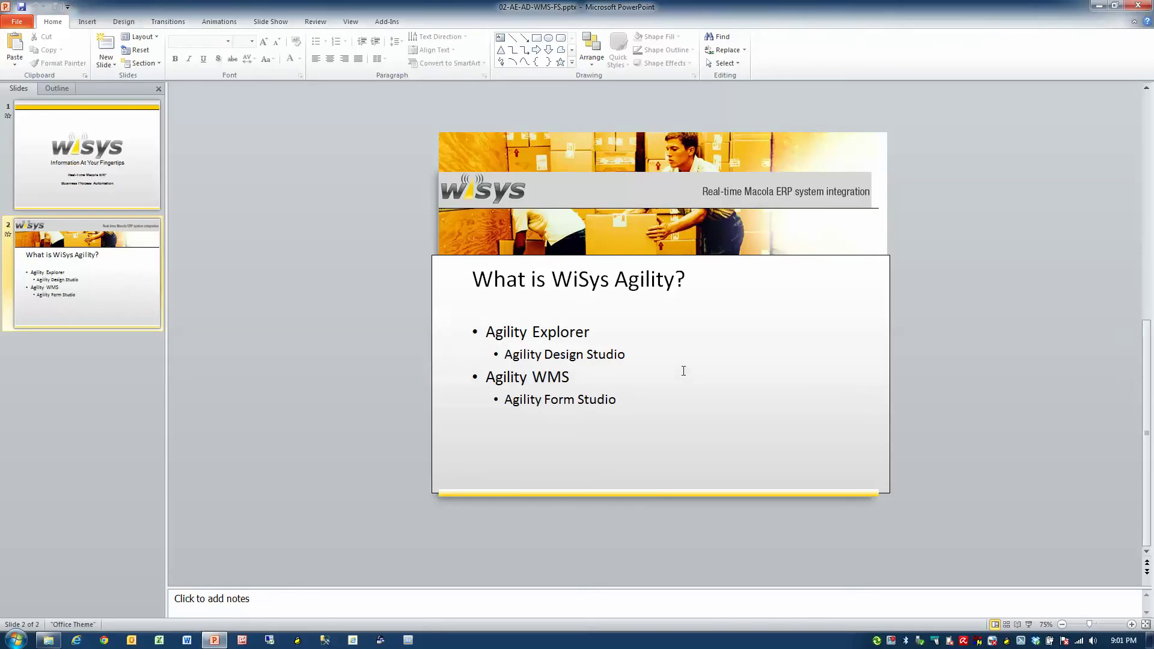
# Reveal the desktop, select the Agility shortcuts, and launch Agility Explorer.
pyautogui.click(1096, 6)
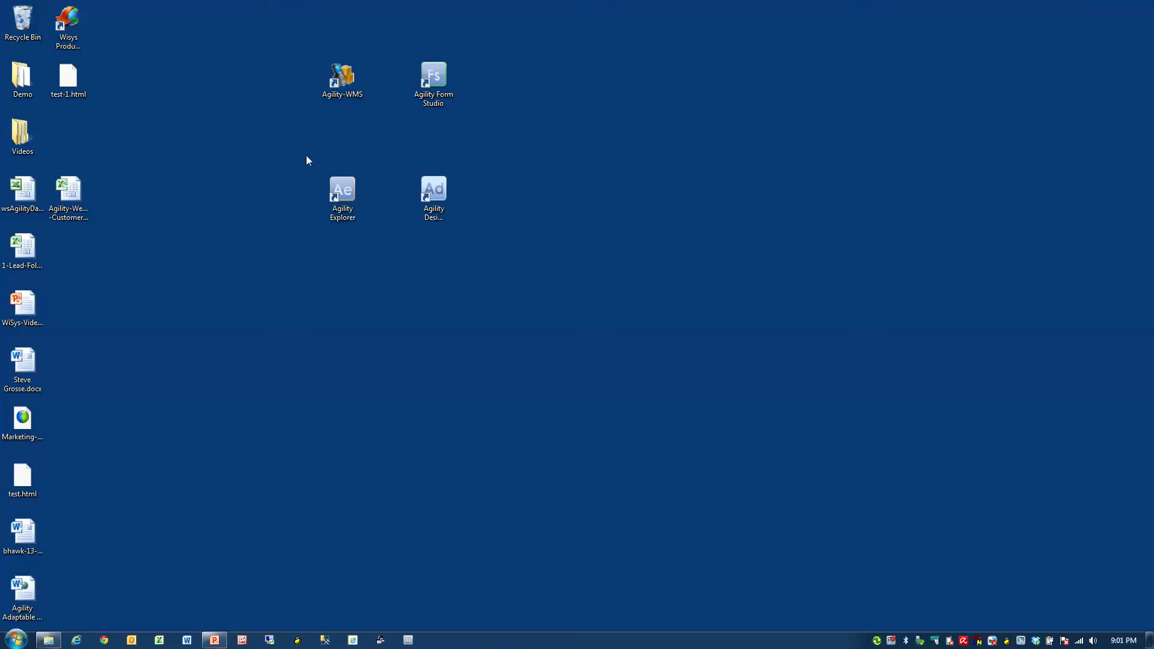
pyautogui.moveTo(307, 160); pyautogui.dragTo(517, 252)
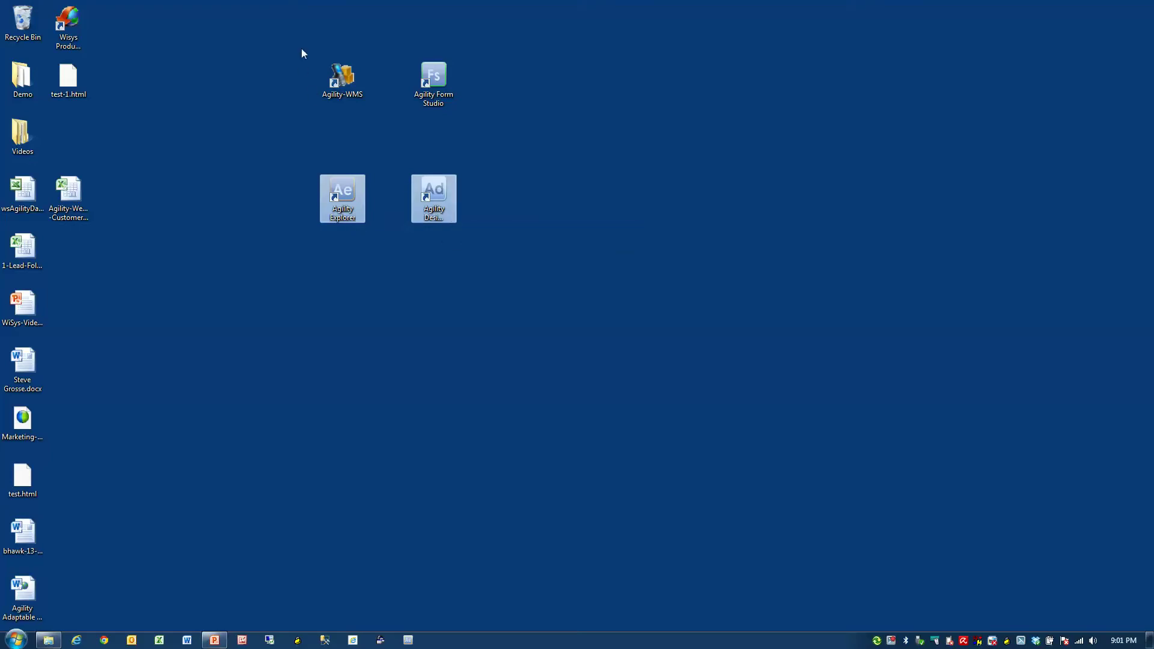
pyautogui.moveTo(291, 43); pyautogui.dragTo(528, 139)
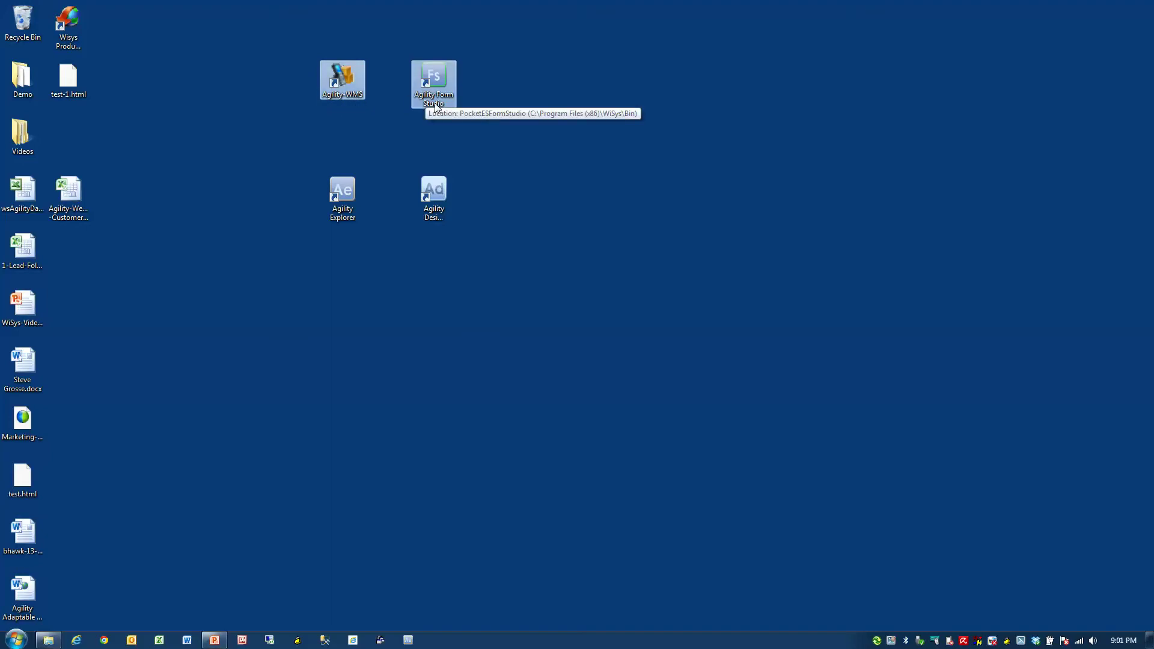
pyautogui.doubleClick(348, 197)
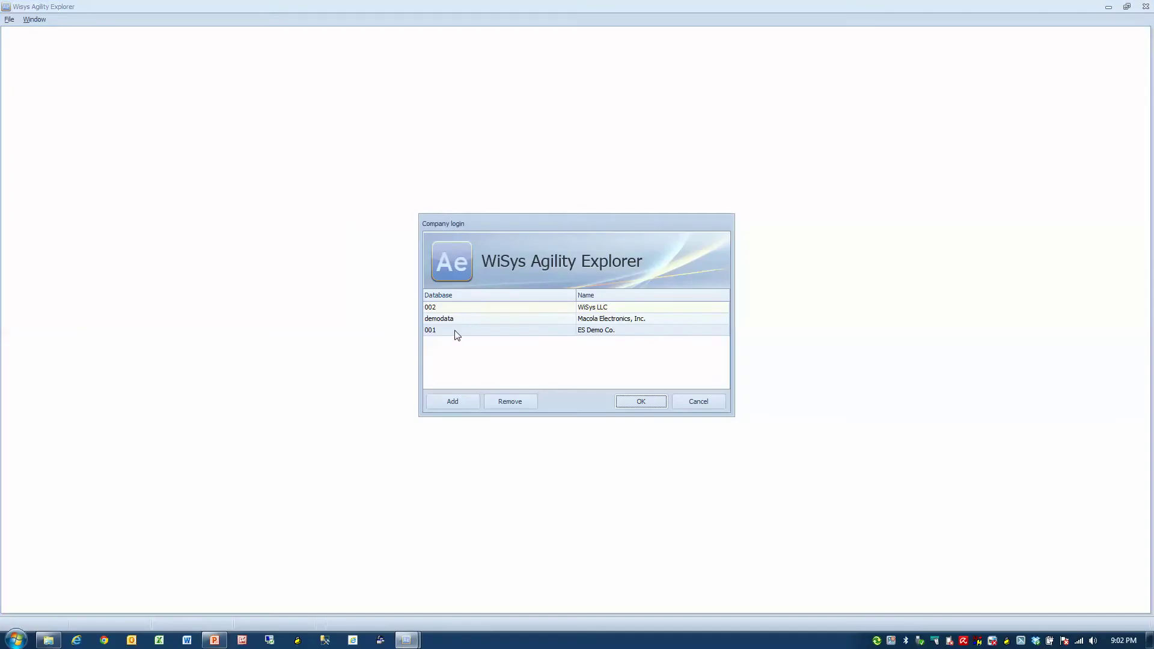
# Log into company database 001, ES Demo Co.
pyautogui.doubleClick(457, 330)
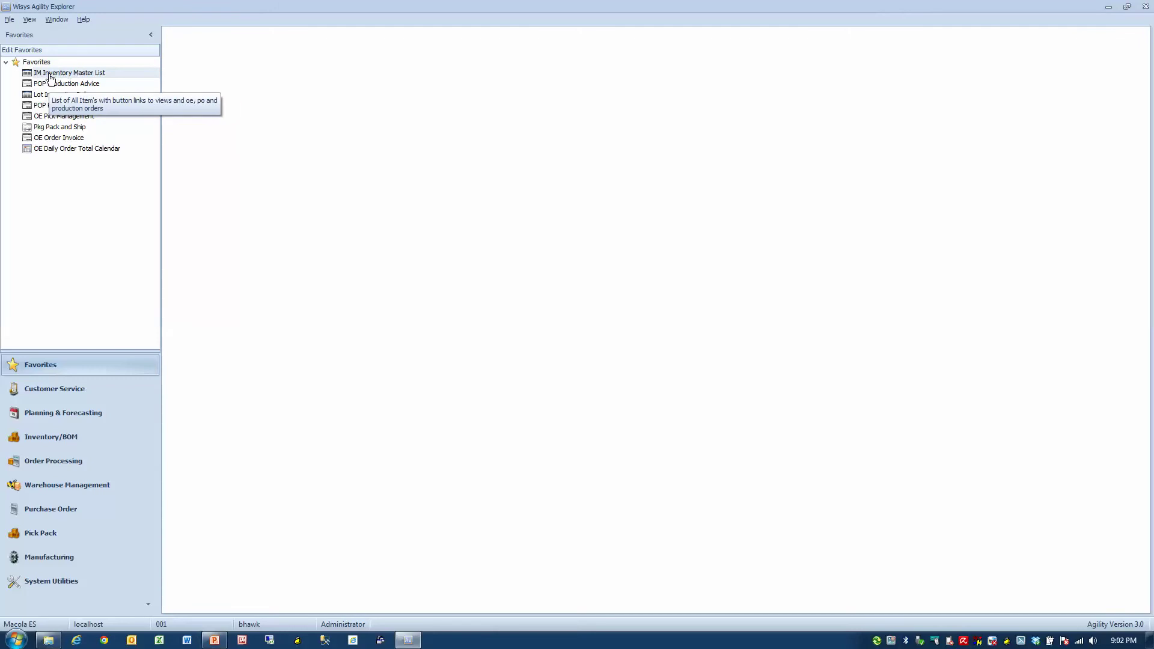
# In IM Inventory Master List, drop Item Desc 2 and add user_def_fld_1 via Column Chooser.
pyautogui.click(49, 73)
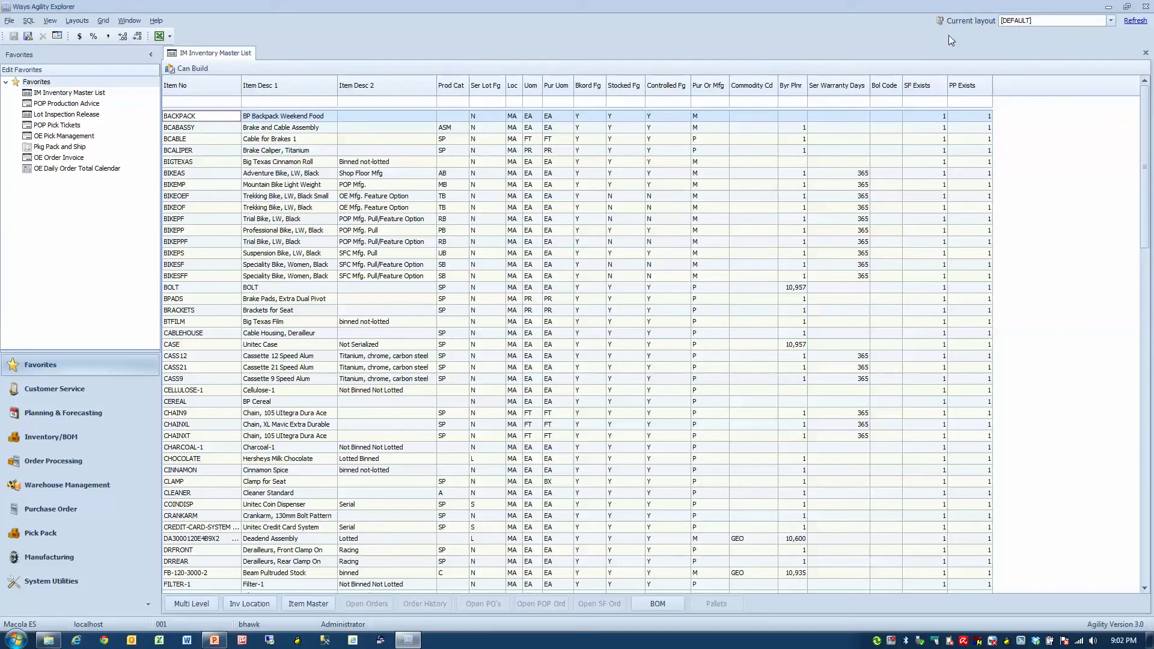
pyautogui.moveTo(385, 91); pyautogui.dragTo(385, 160)
pyautogui.rightClick(938, 97)
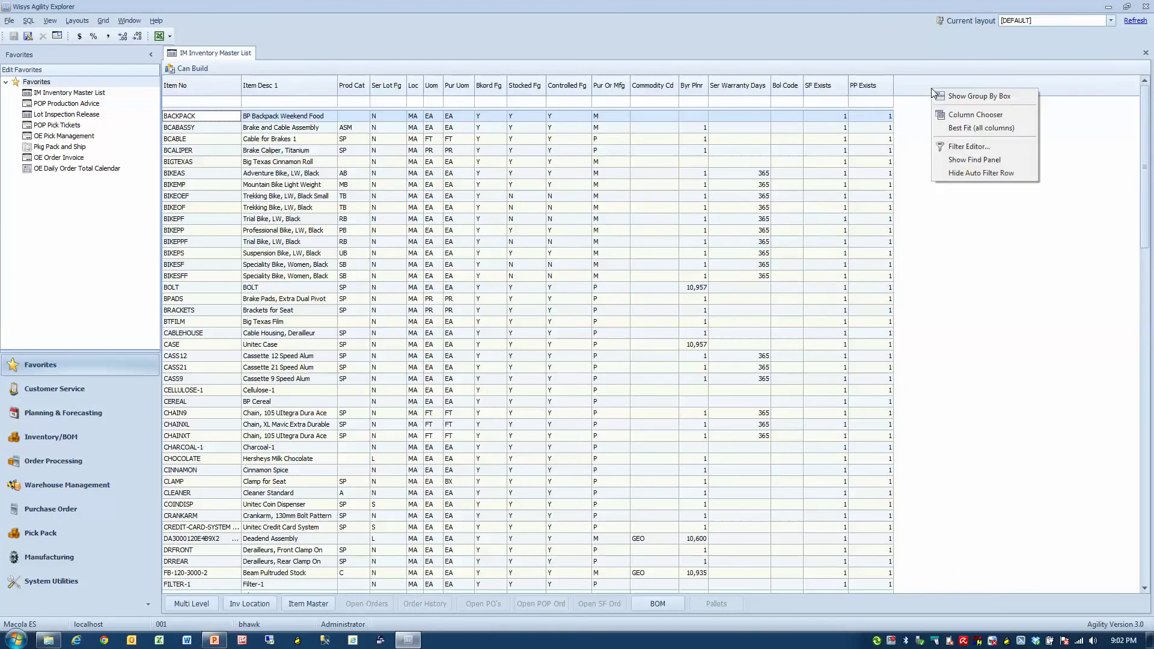
pyautogui.click(962, 115)
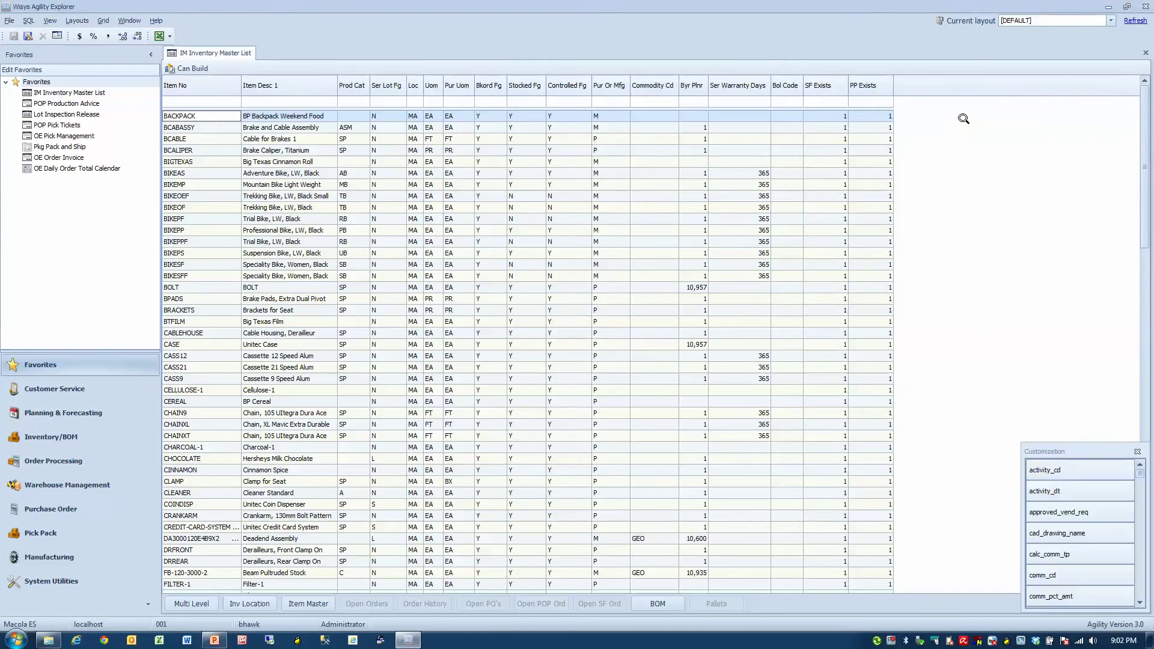
pyautogui.moveTo(1081, 450); pyautogui.dragTo(913, 287)
pyautogui.moveTo(863, 240); pyautogui.dragTo(818, 230)
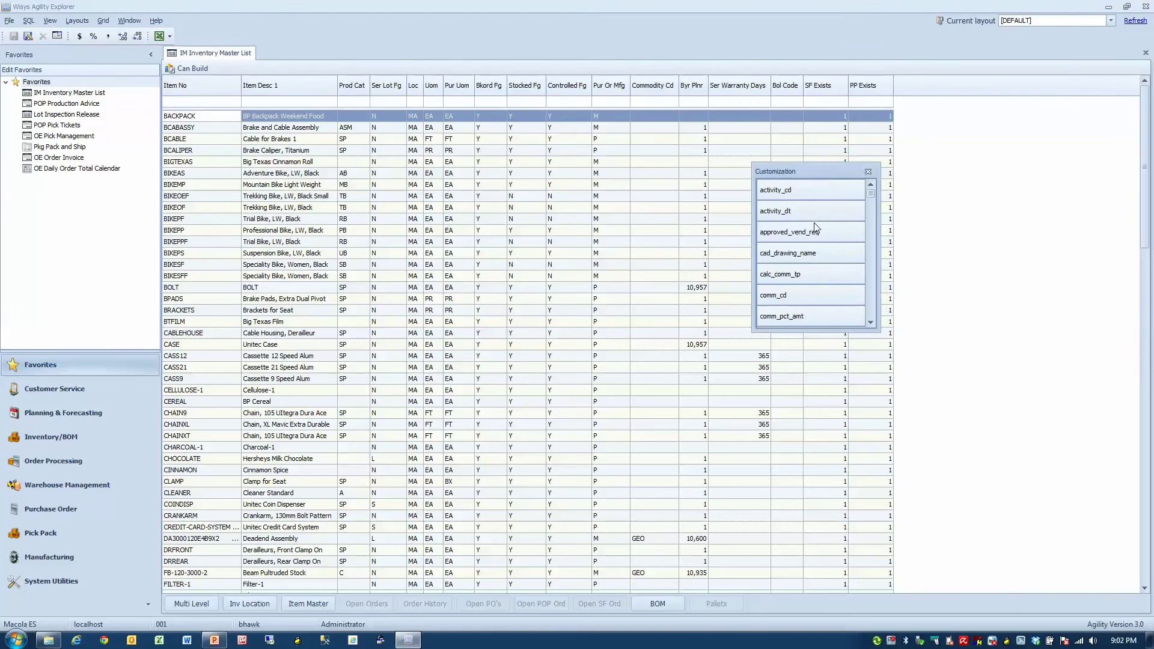
pyautogui.scroll(-10, 817, 230)
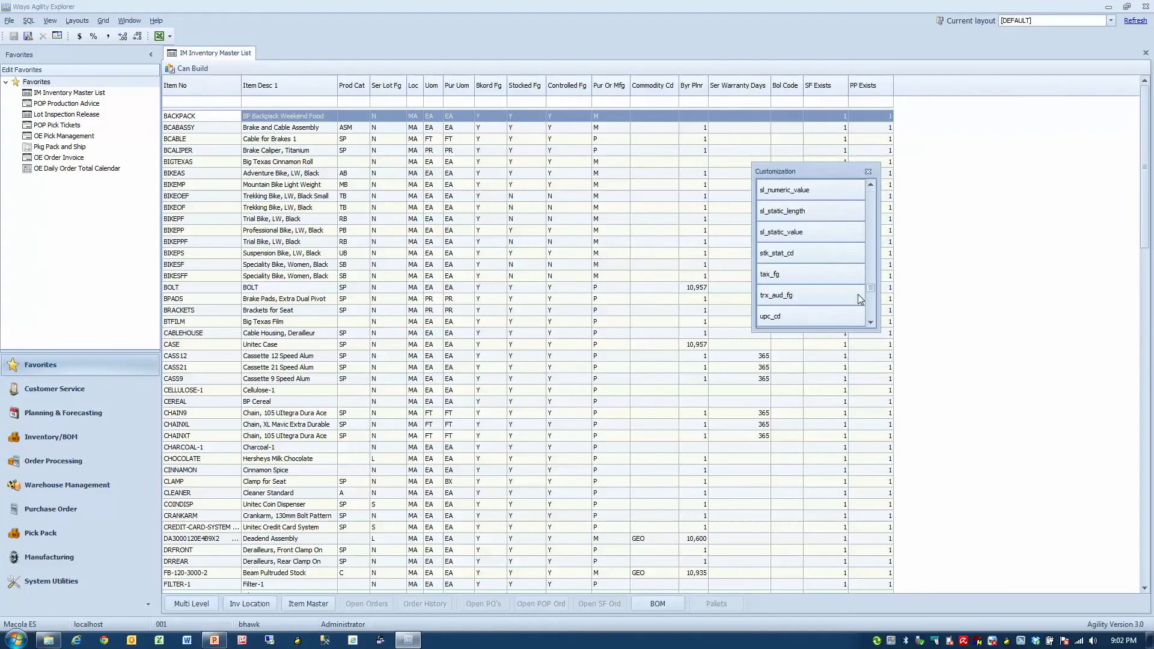
pyautogui.scroll(-5, 871, 312)
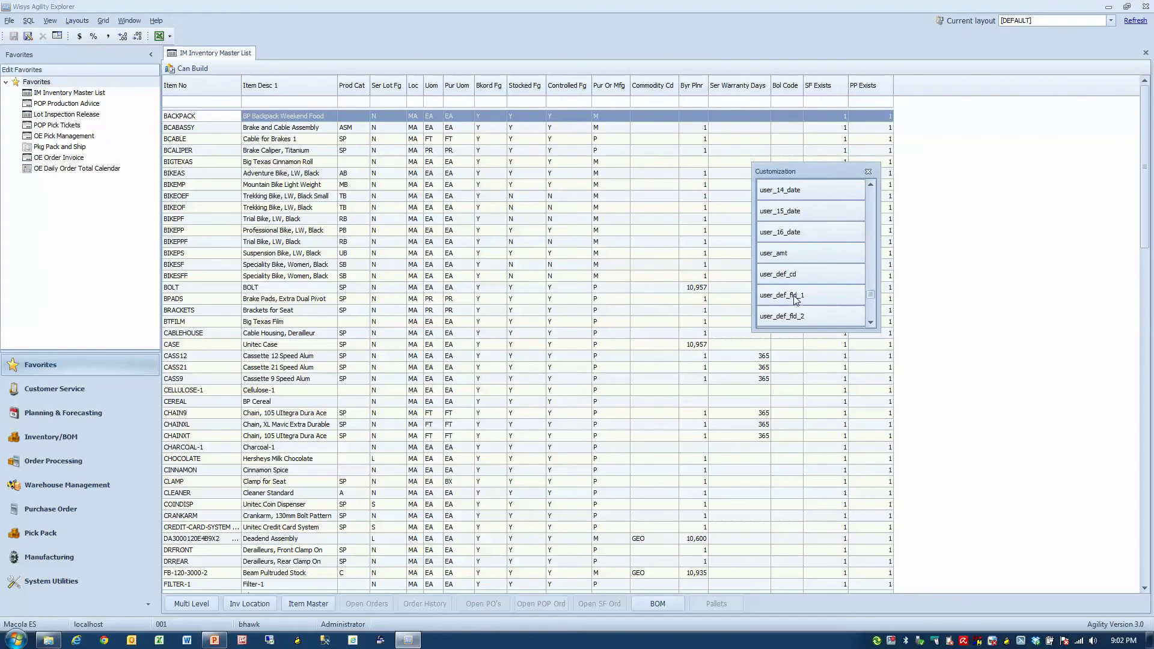
pyautogui.moveTo(799, 296); pyautogui.dragTo(347, 98)
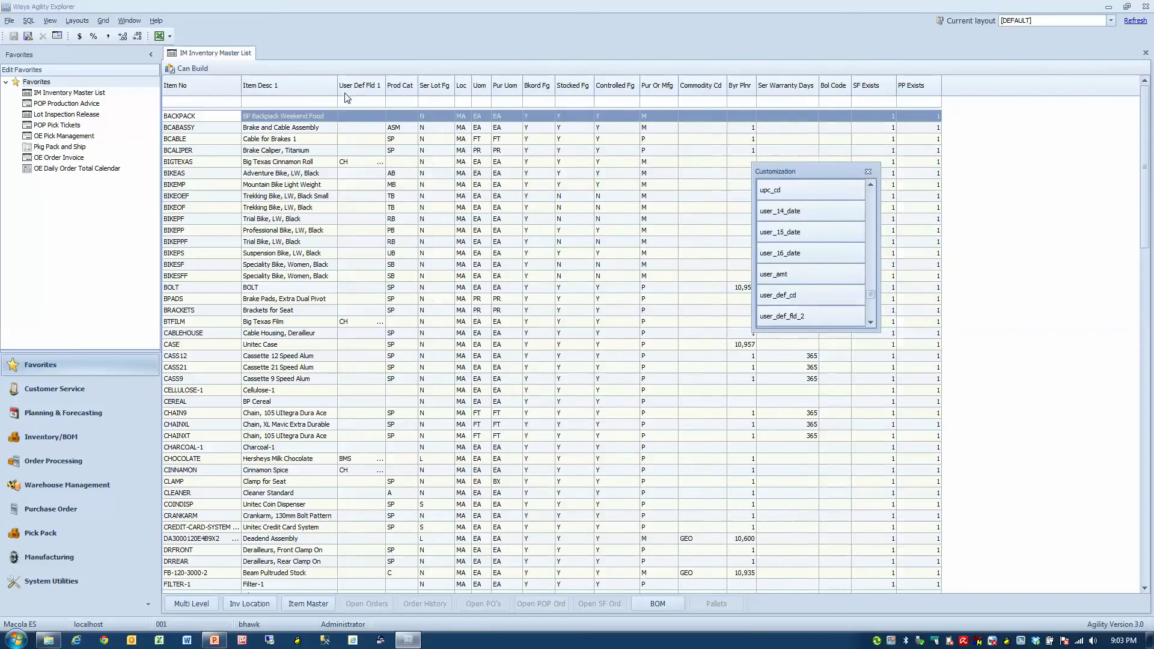
pyautogui.click(867, 172)
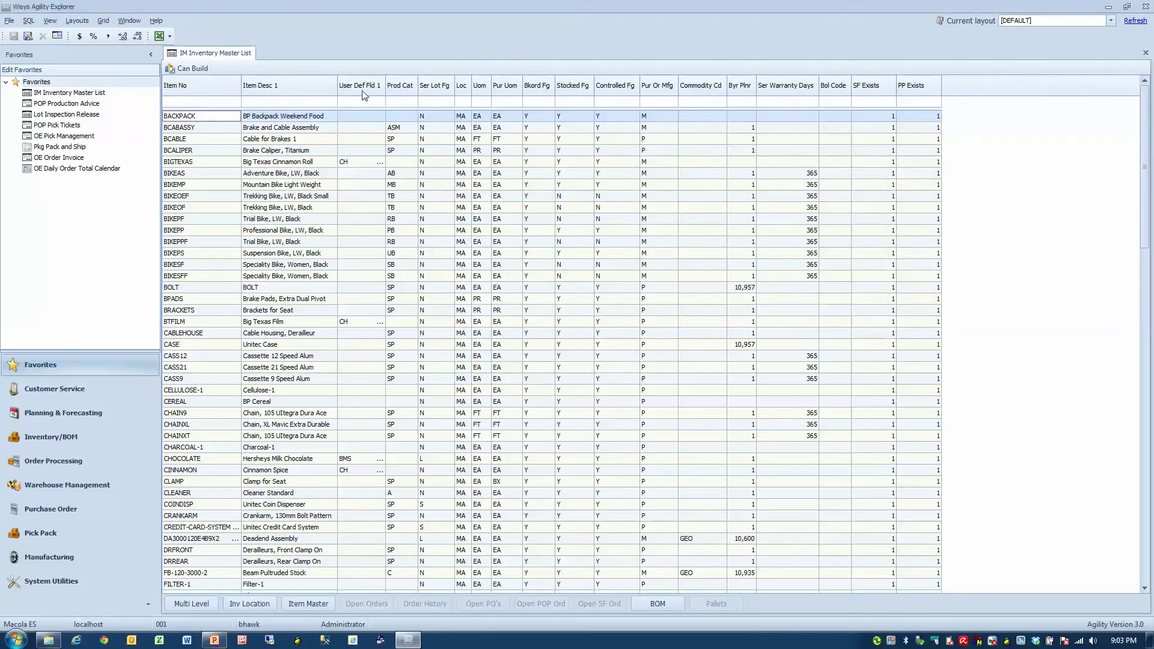
# Rename the User Def Fld 1 column heading to 'Special'.
pyautogui.rightClick(364, 89)
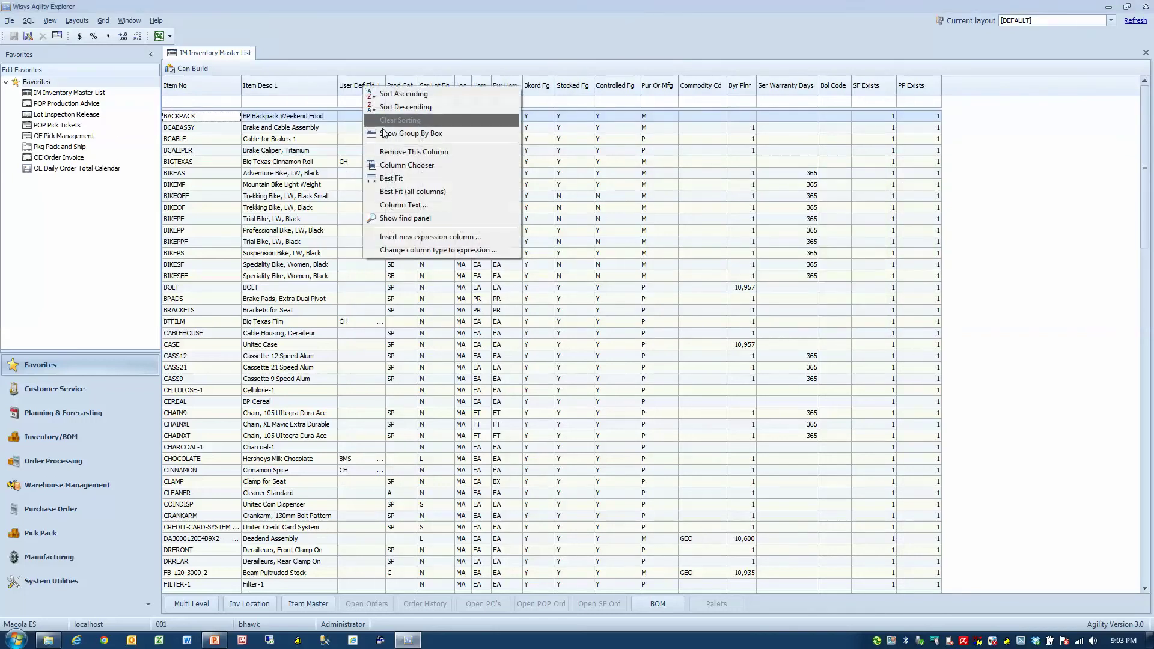
pyautogui.click(403, 205)
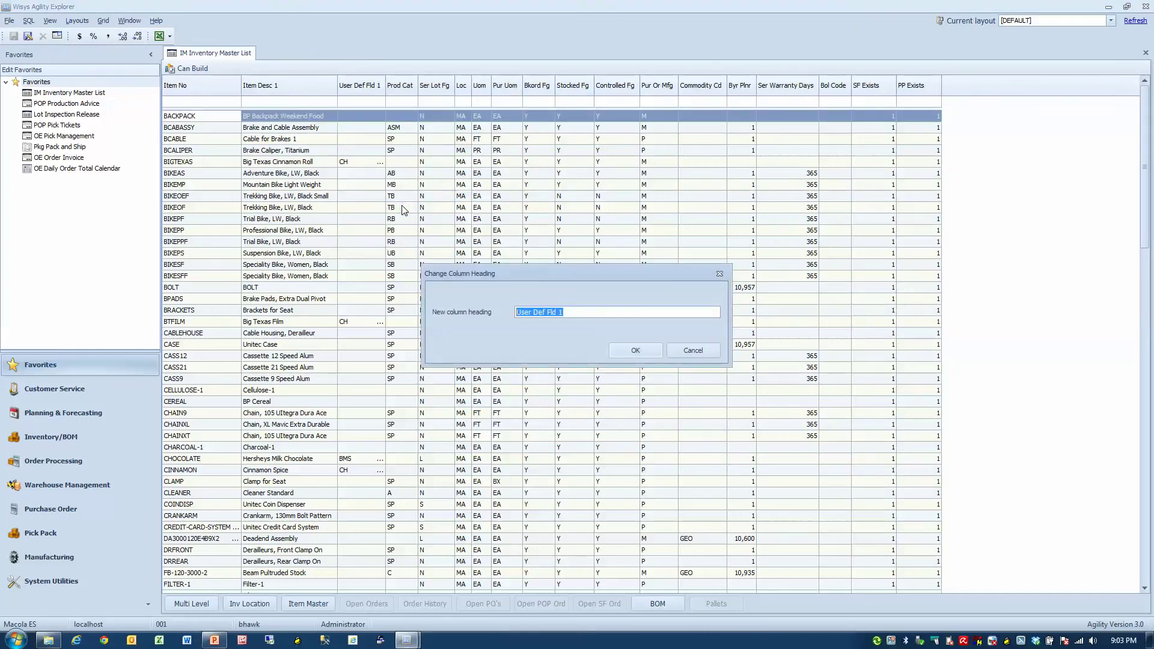
pyautogui.write('Special')
pyautogui.press('Return')
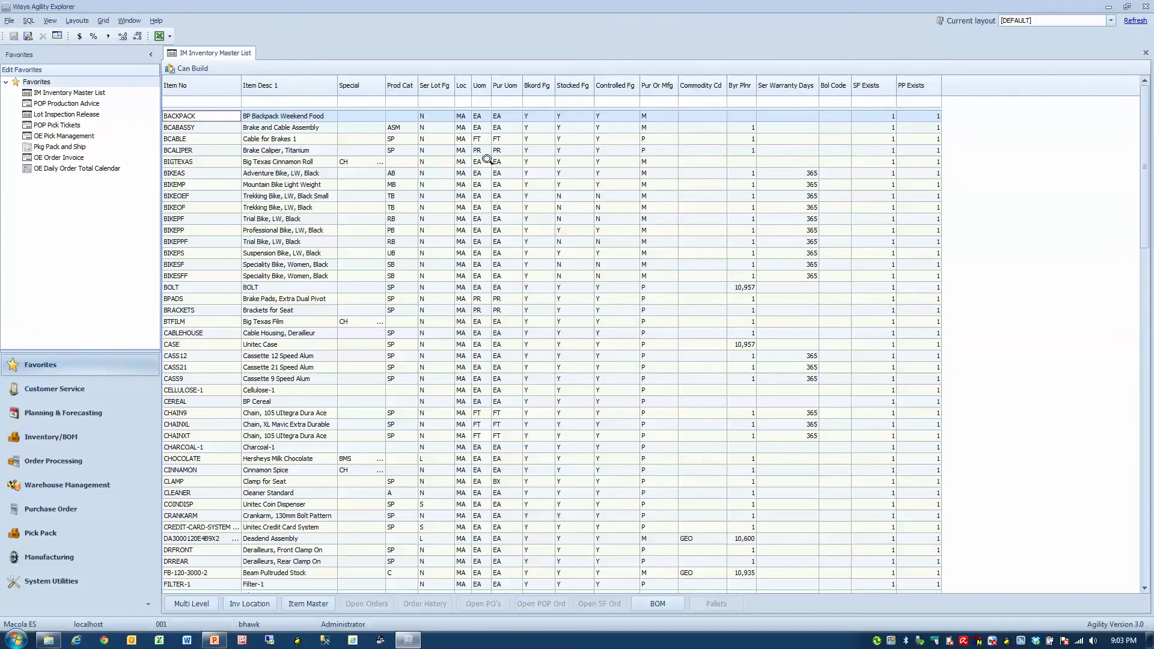
# Save the grid layout as 'Bob', then switch back to the [DEFAULT] layout.
pyautogui.click(28, 36)
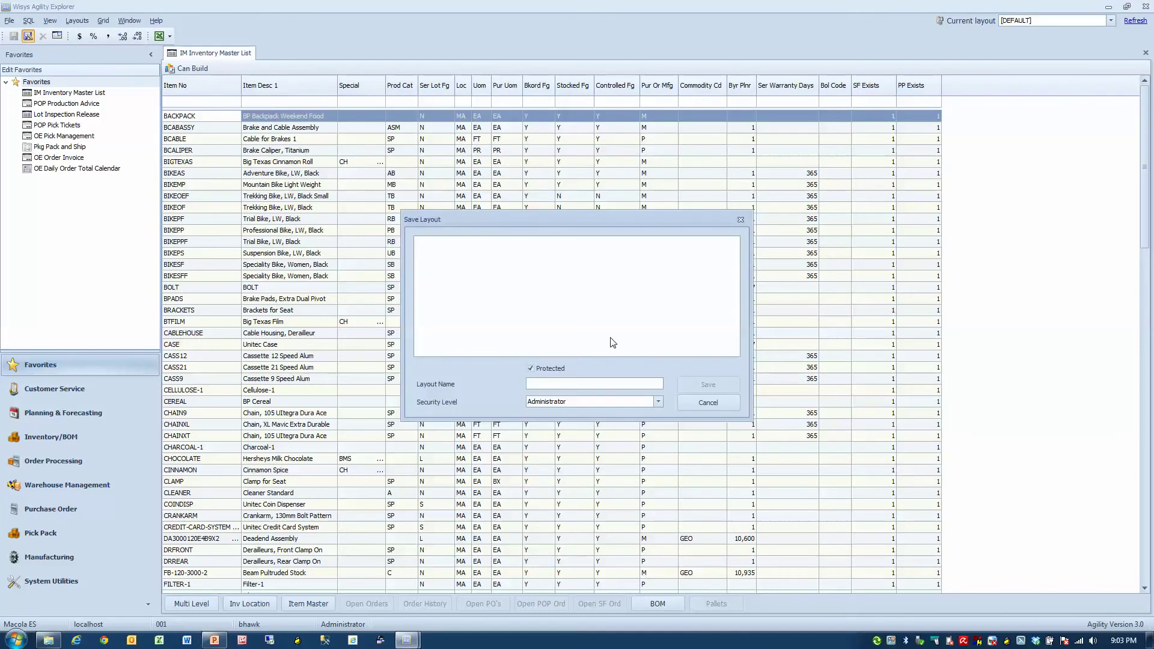
pyautogui.write('Bob')
pyautogui.click(703, 385)
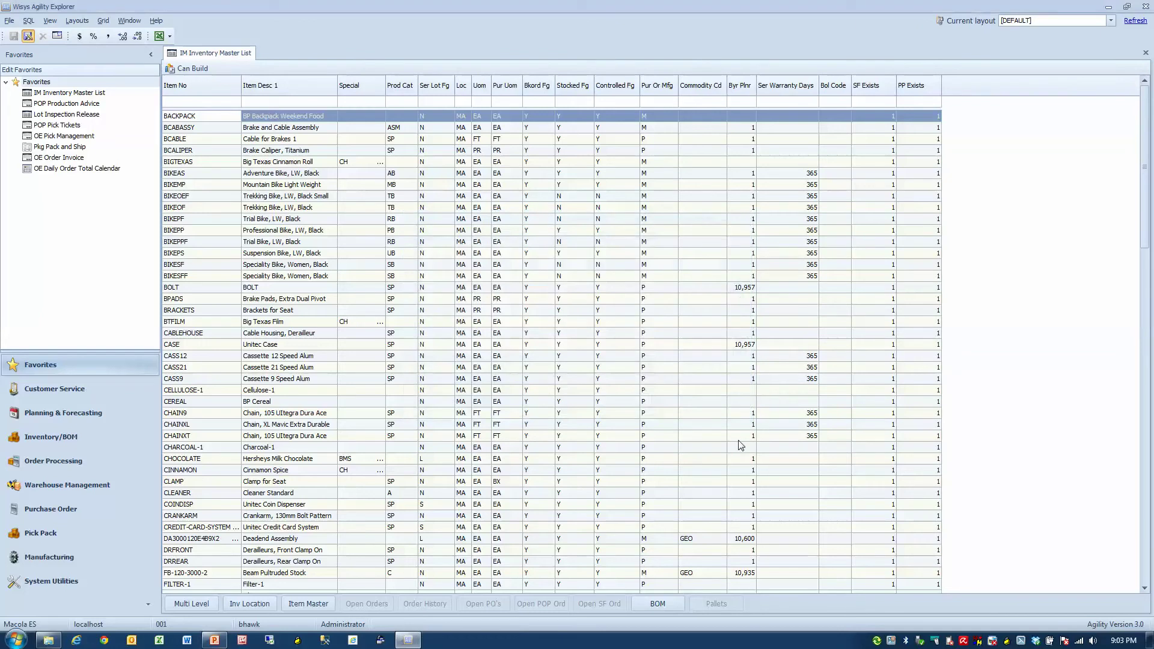
pyautogui.click(1111, 20)
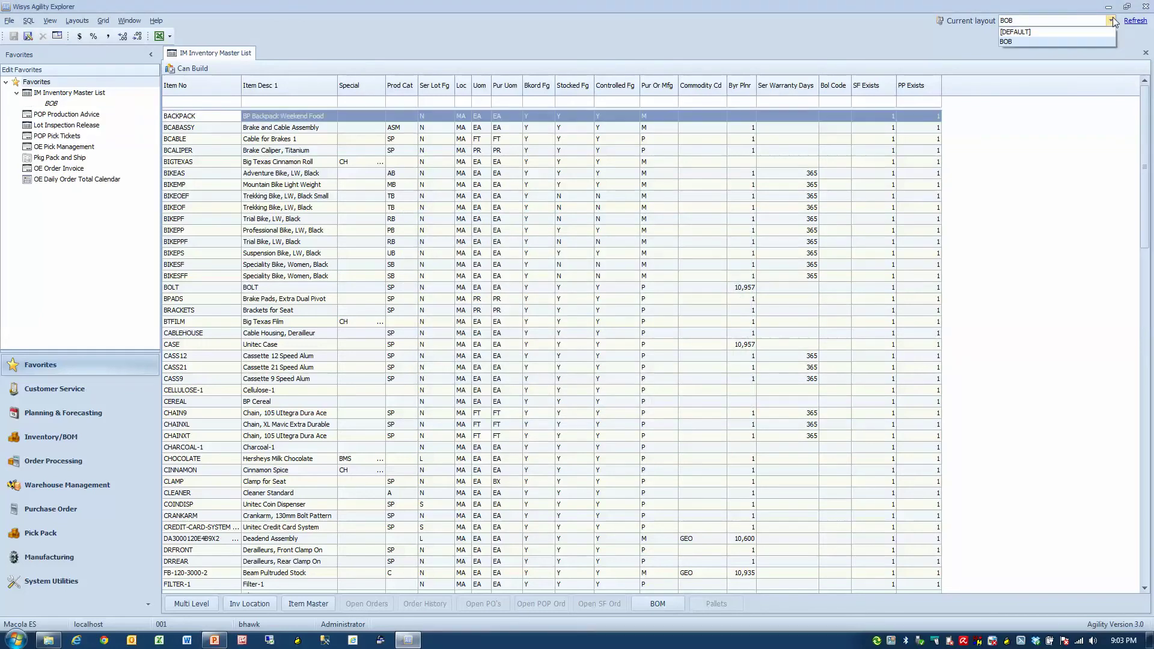
pyautogui.click(1068, 35)
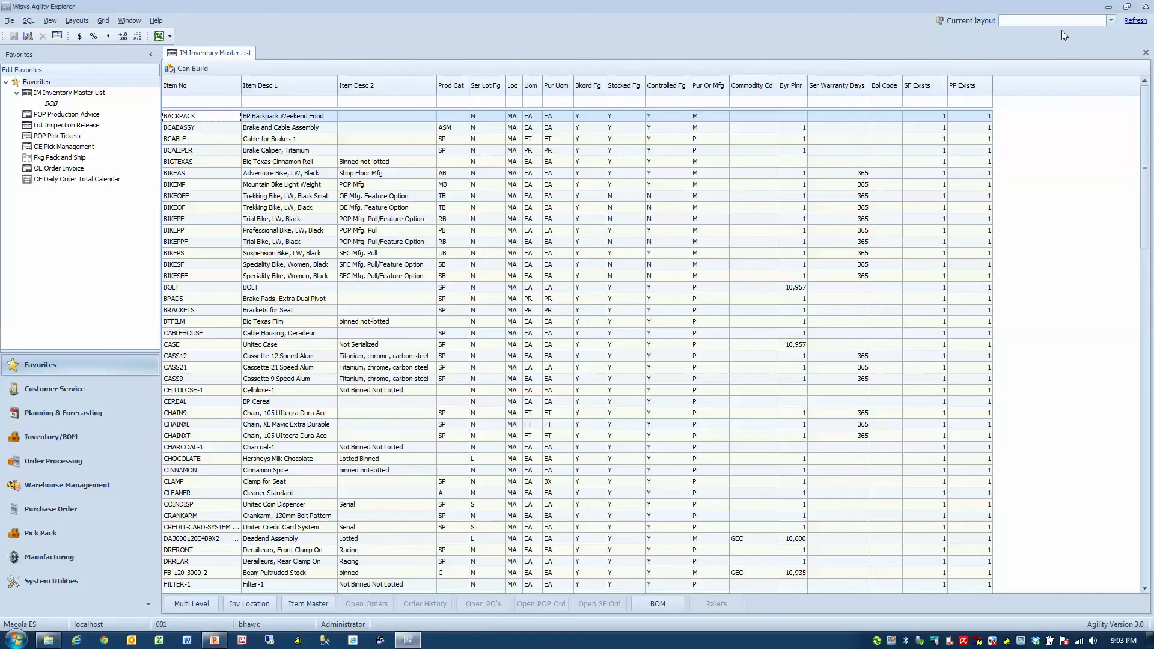
# Switch to the BOB layout, filter Special on 'm', and open the SMORES item.
pyautogui.click(1113, 19)
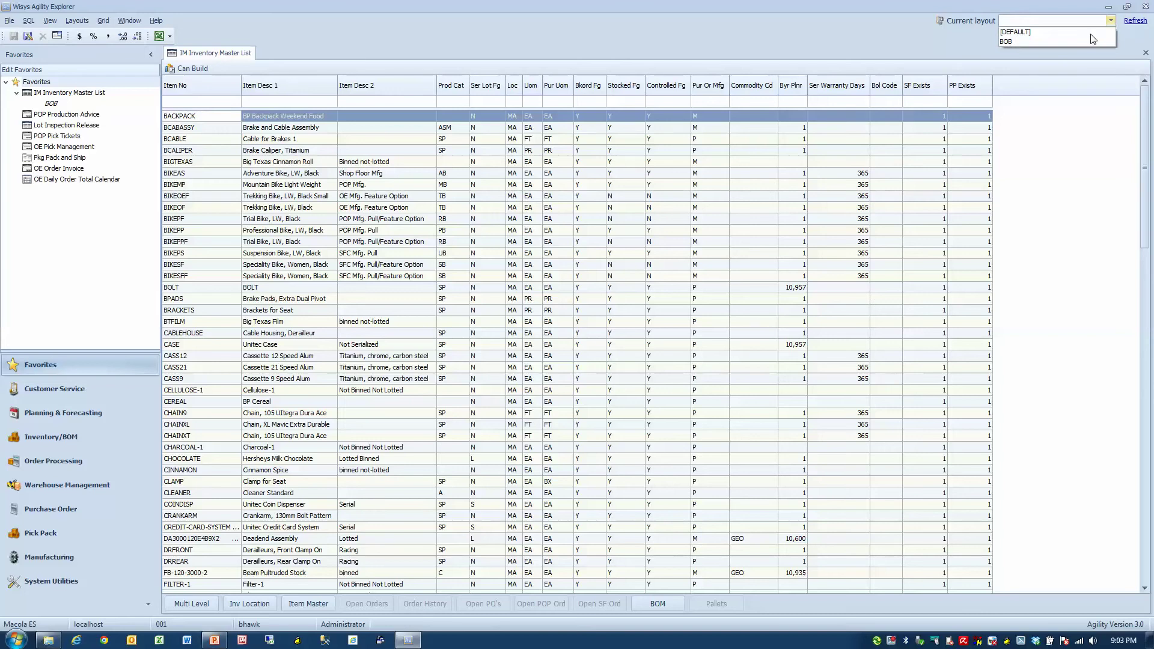
pyautogui.click(1056, 41)
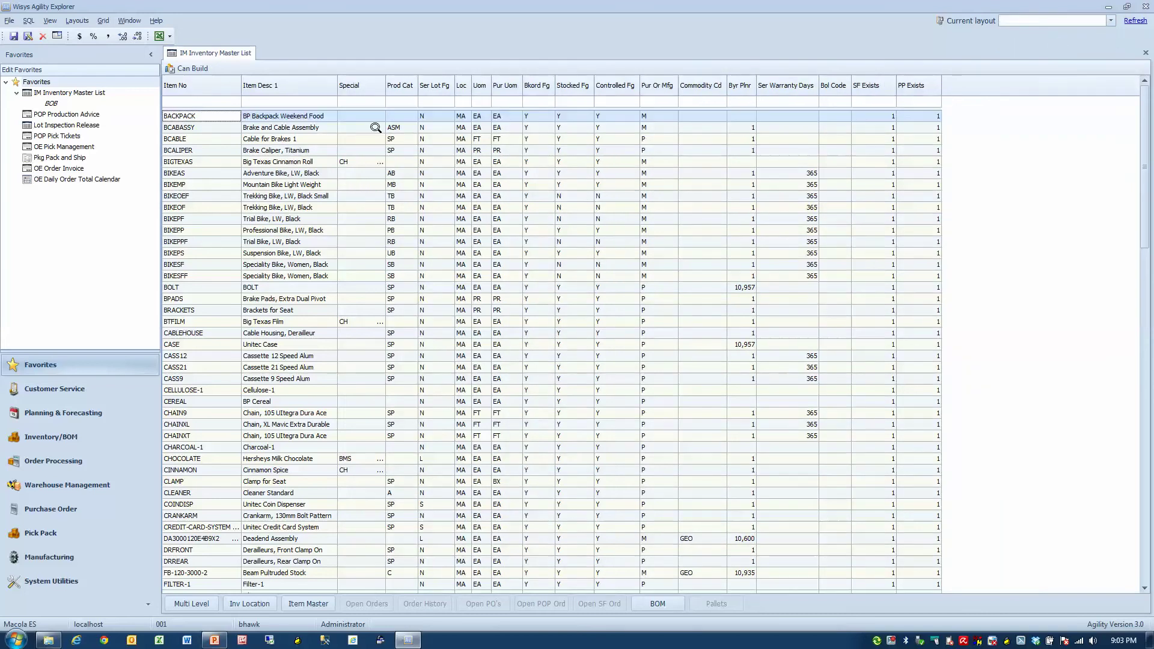
pyautogui.click(356, 103)
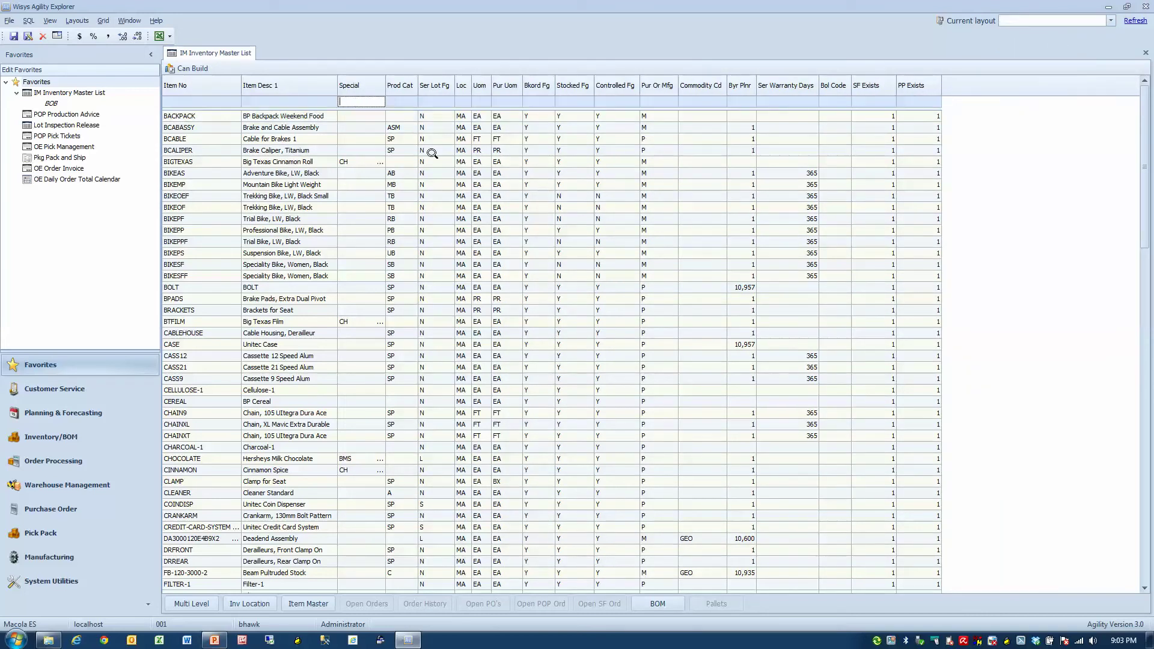
pyautogui.write('m')
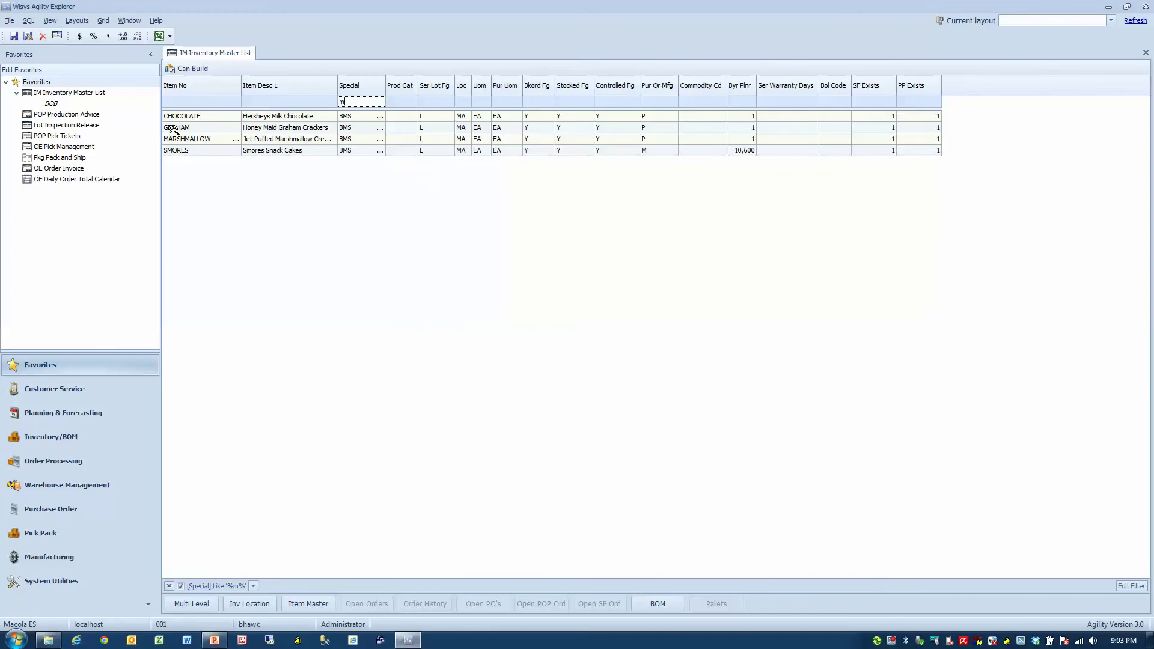
pyautogui.doubleClick(187, 151)
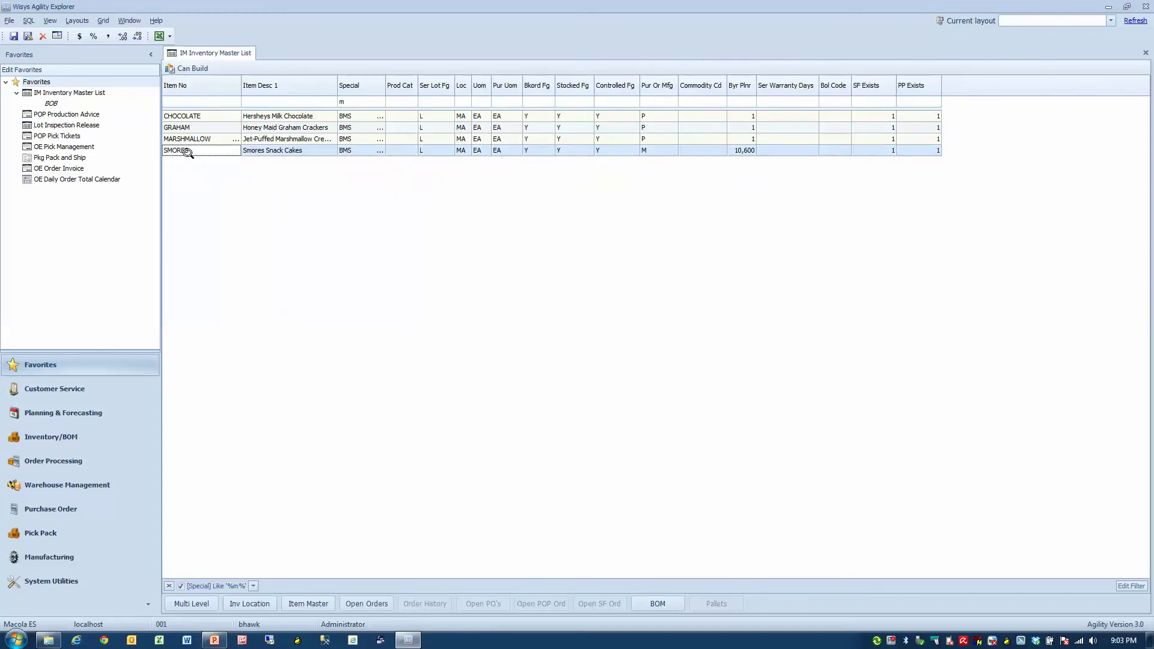
# Filter Item No by 'smor', then clear that filter again.
pyautogui.click(193, 102)
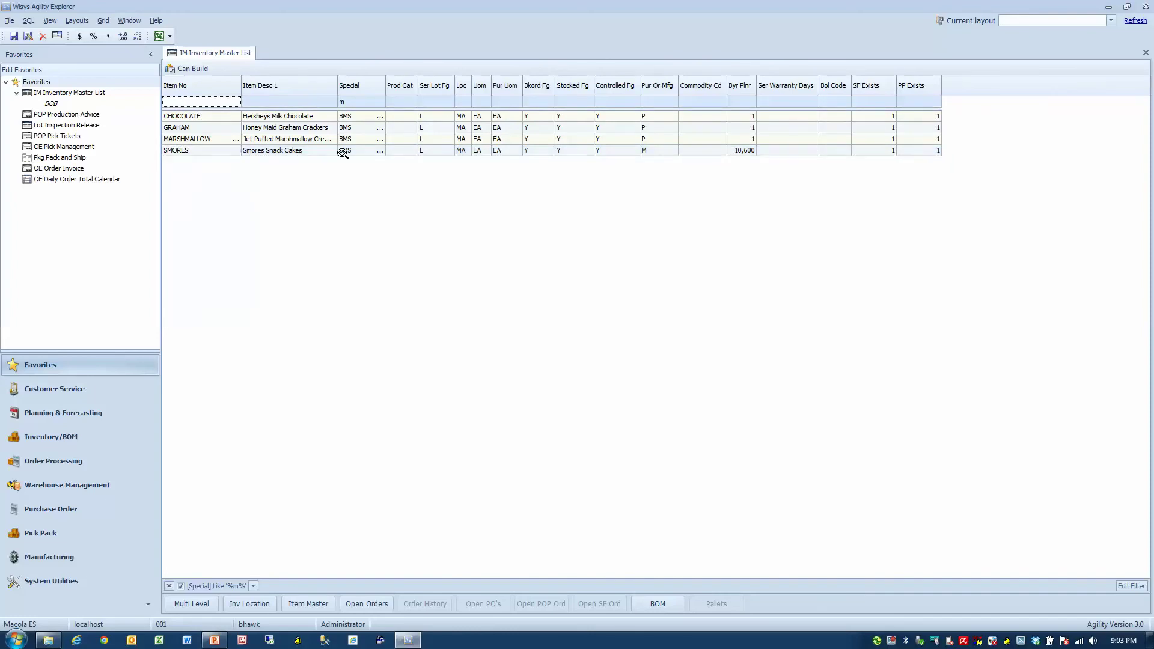
pyautogui.write('smor')
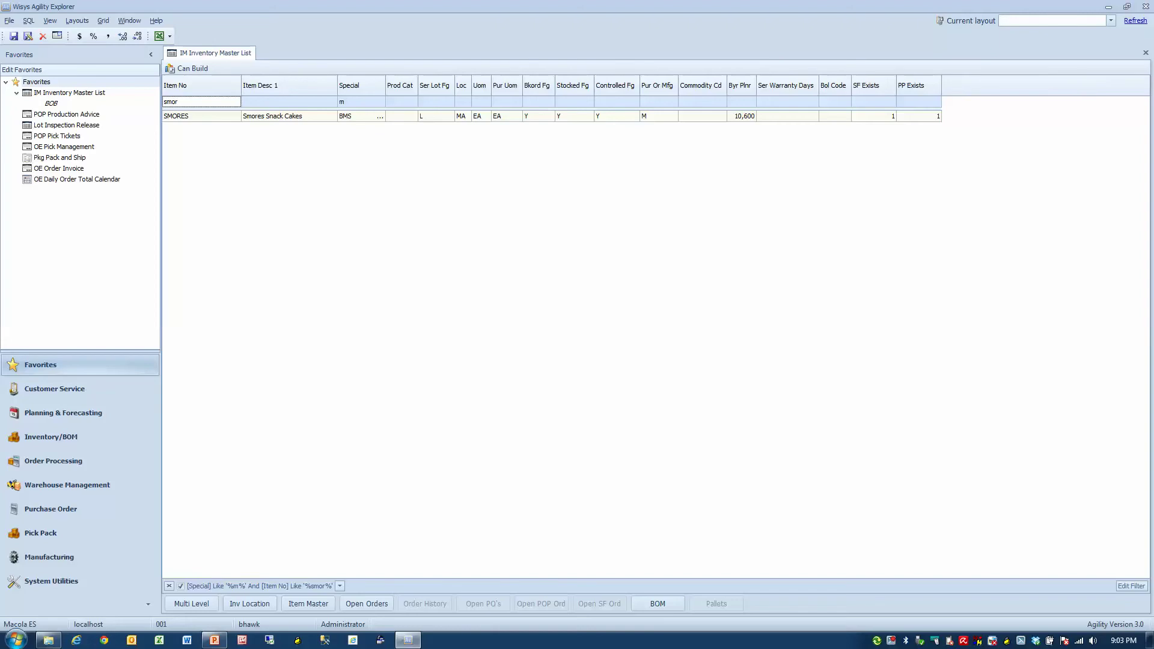
pyautogui.press('BackSpace')
pyautogui.press('BackSpace')
pyautogui.press('BackSpace')
pyautogui.press('BackSpace')
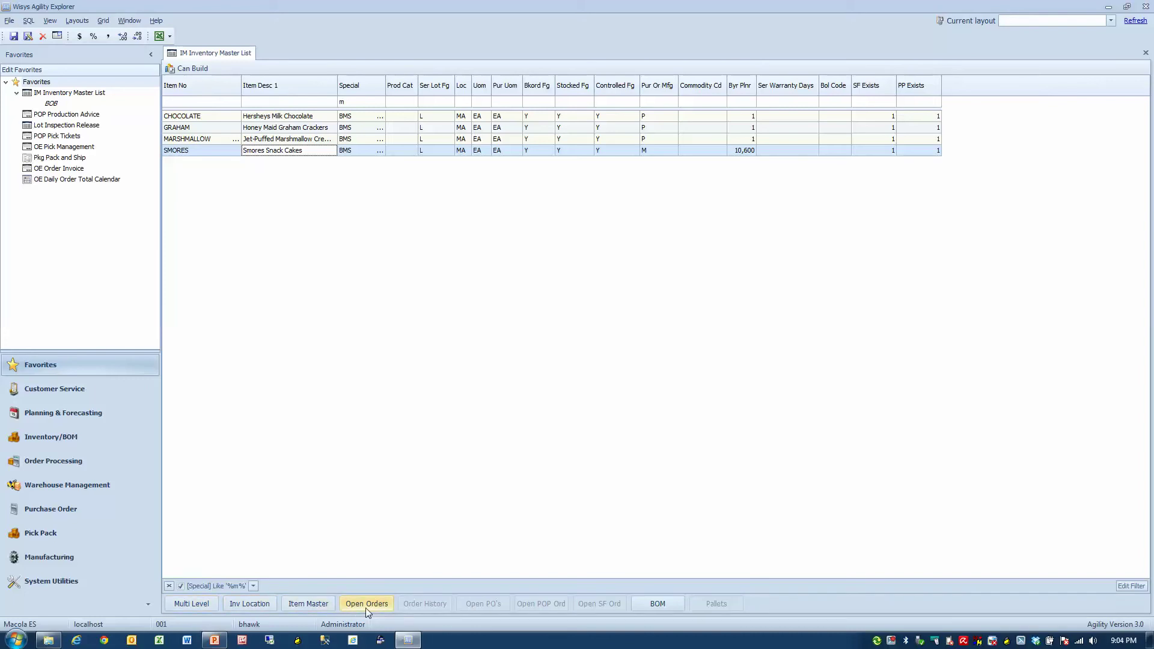
# View the full details of SMORES's open order 83.
pyautogui.click(194, 154)
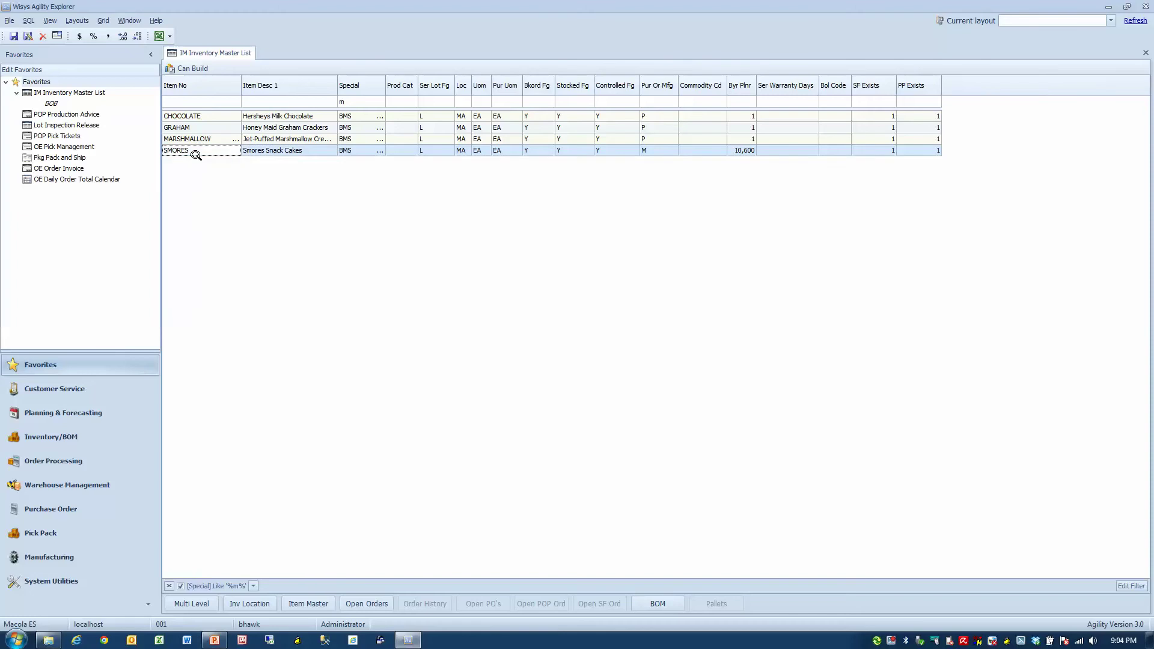
pyautogui.click(367, 603)
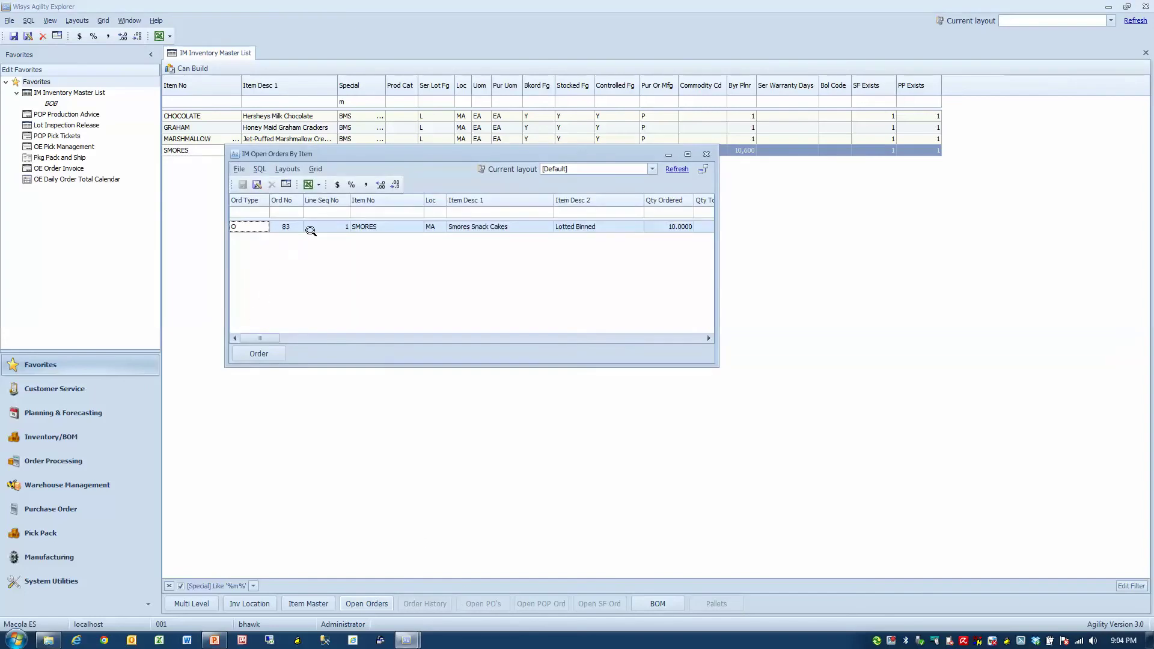
pyautogui.click(278, 228)
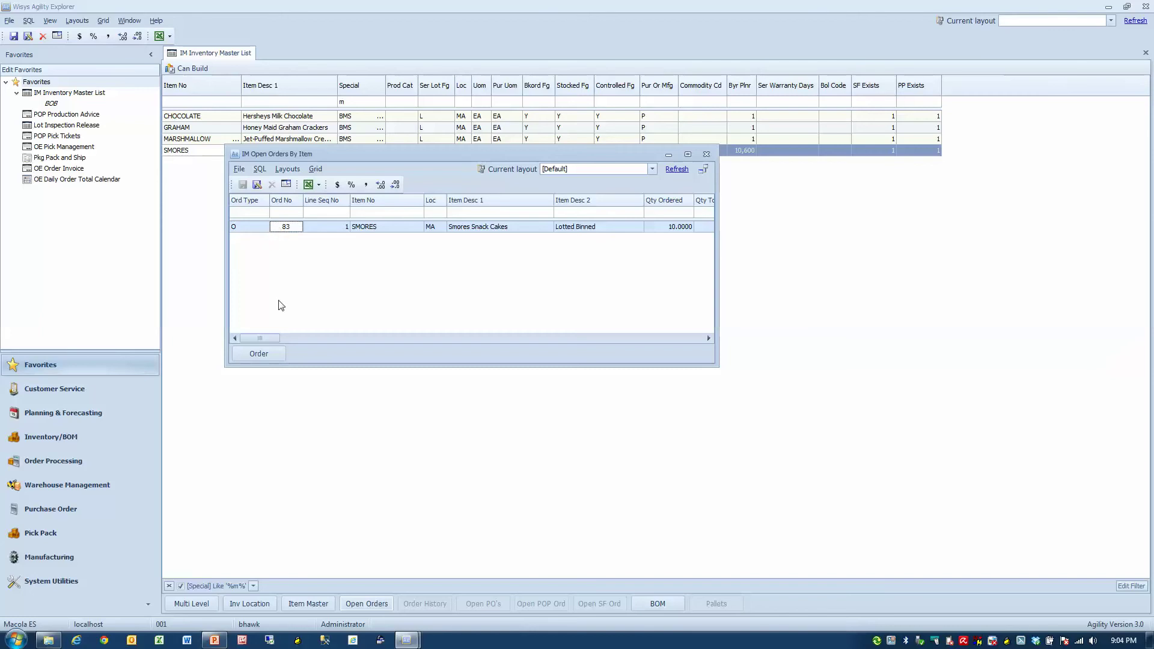
pyautogui.click(255, 355)
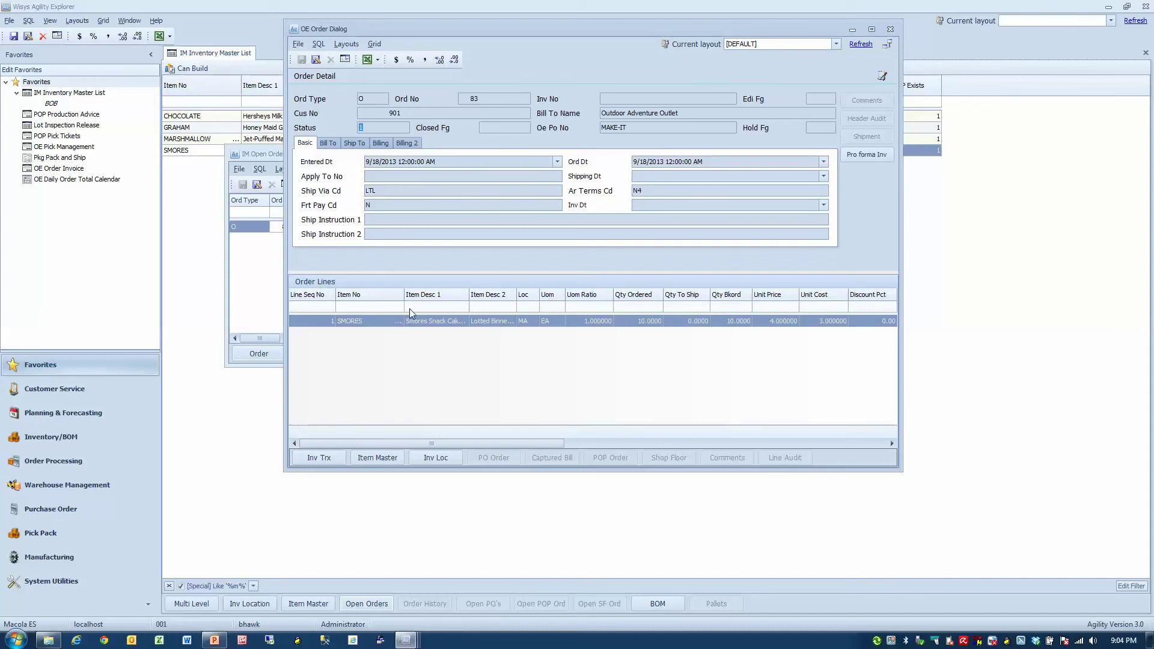
# Close the order and open-orders dialogs, then minimize Agility Explorer.
pyautogui.click(890, 29)
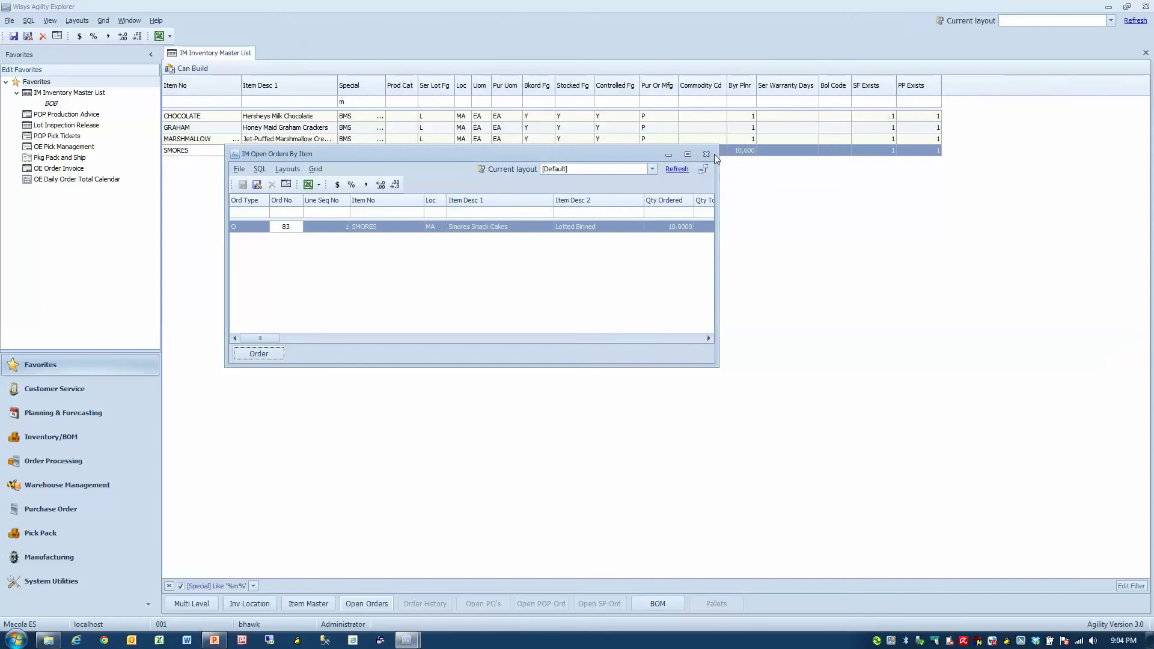
pyautogui.click(706, 155)
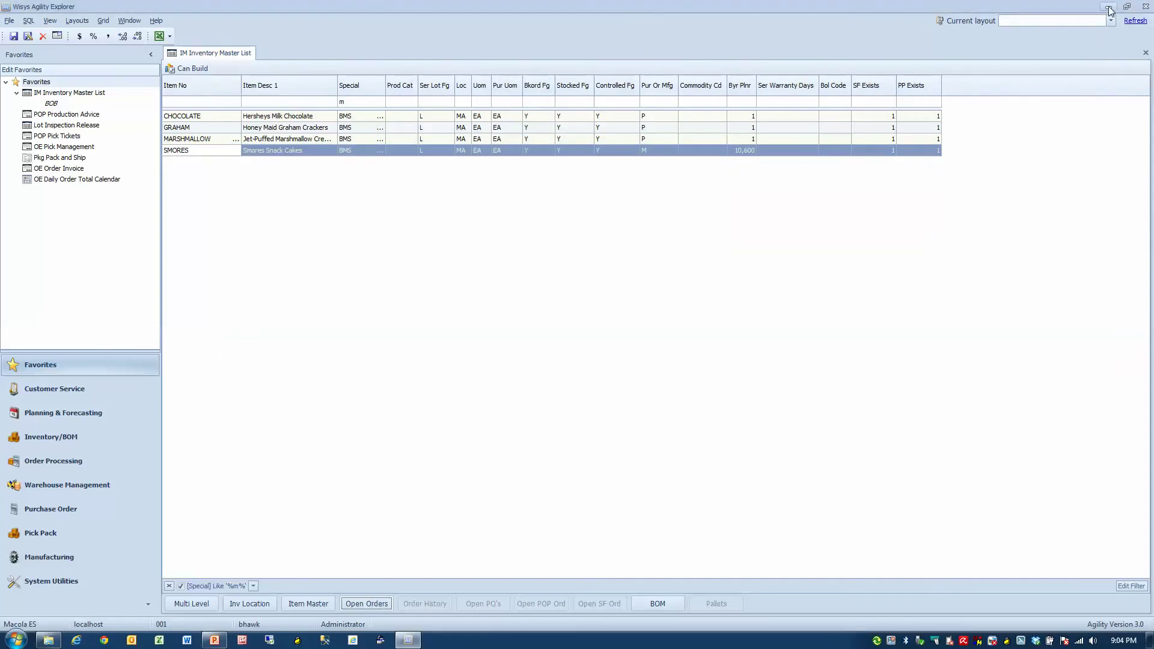
pyautogui.click(1109, 7)
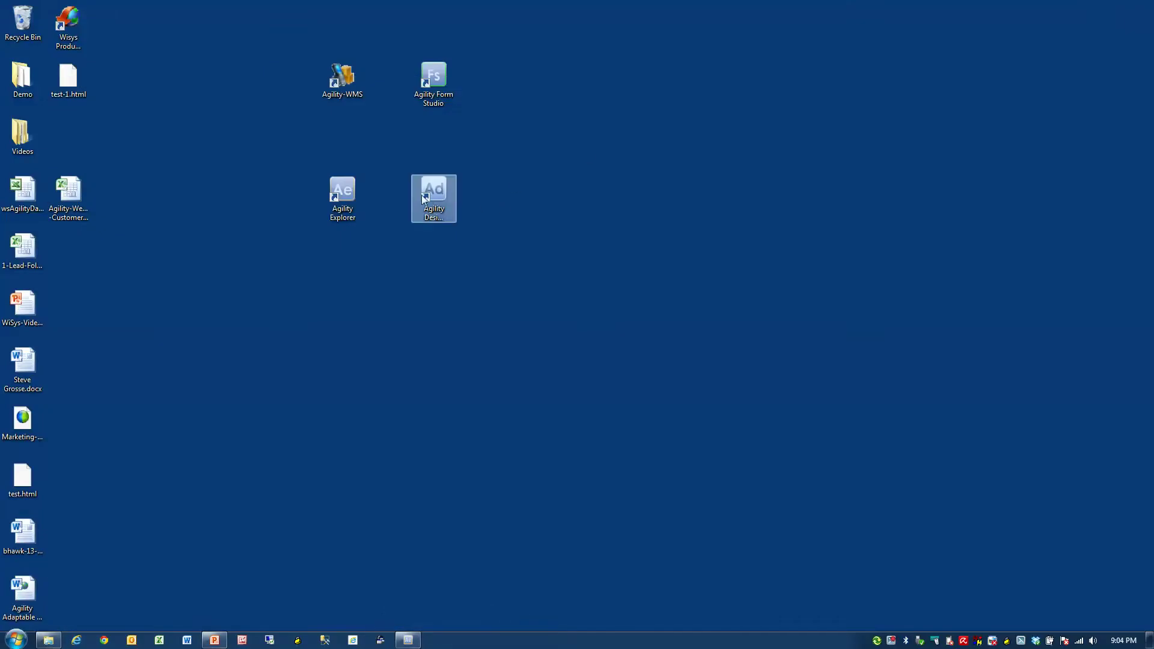
# Launch Agility Design Studio from its desktop shortcut.
pyautogui.click(435, 197)
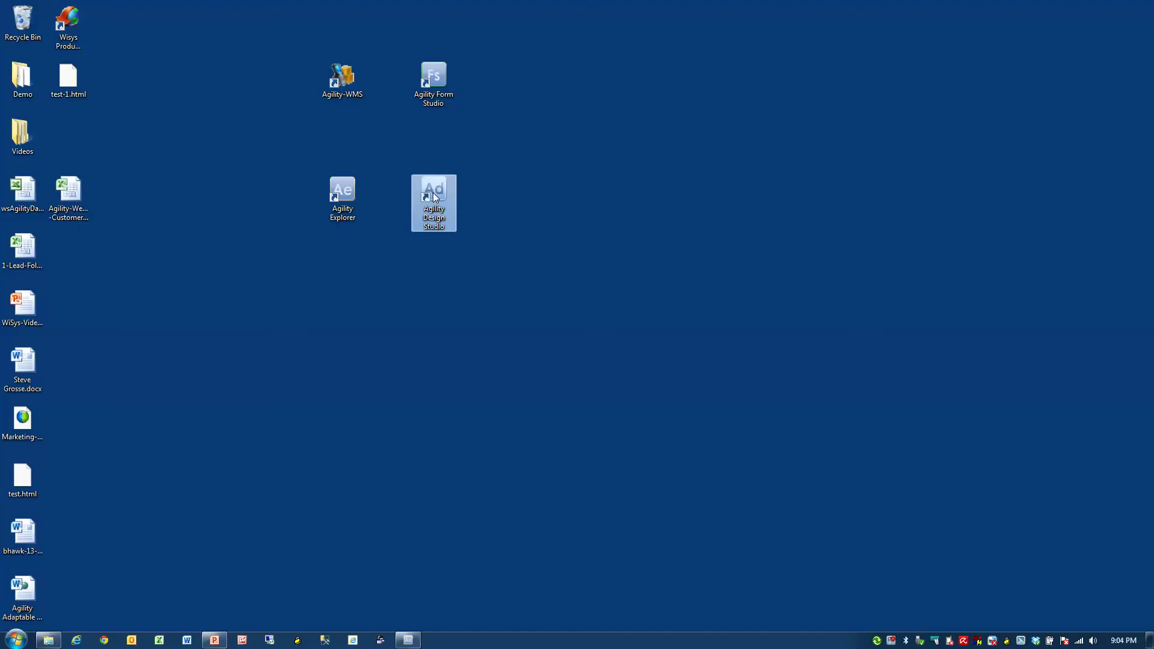
pyautogui.doubleClick(433, 192)
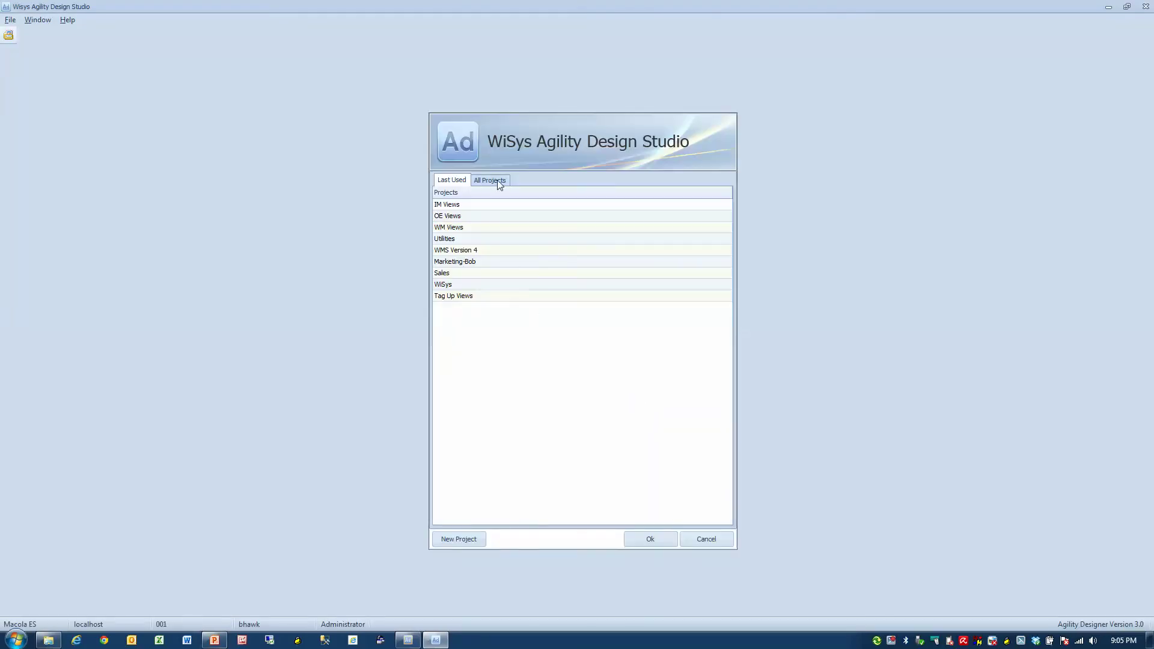
# Filter the All Projects list by 'im' and open the IM Views project.
pyautogui.click(497, 181)
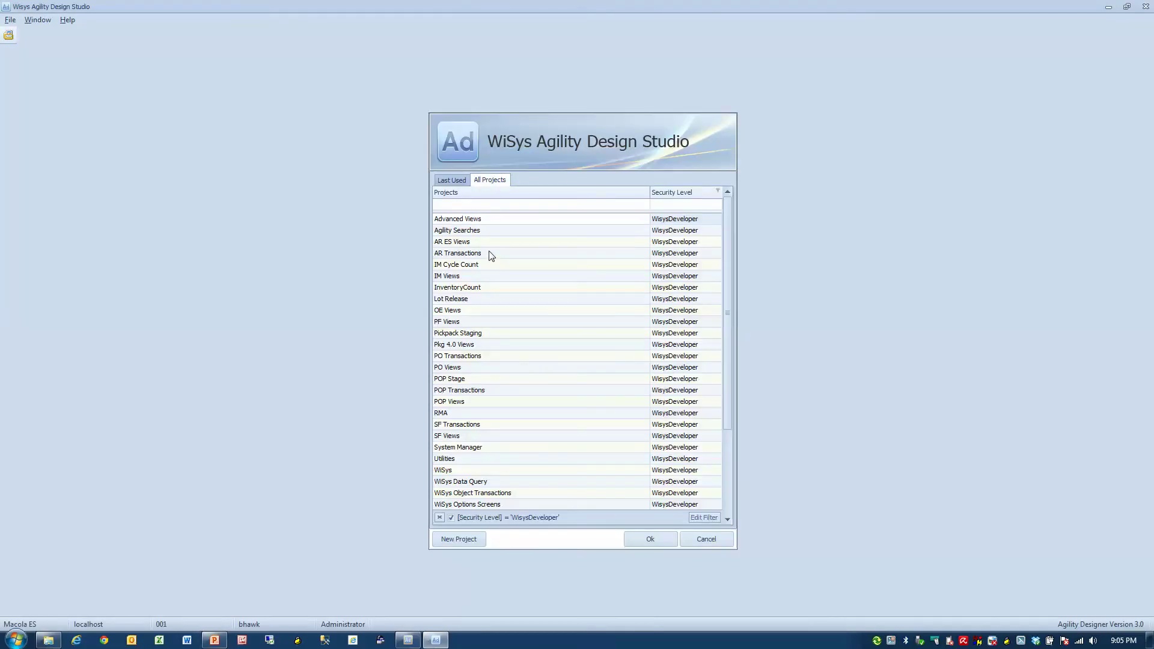
pyautogui.click(452, 181)
pyautogui.click(488, 181)
pyautogui.click(483, 207)
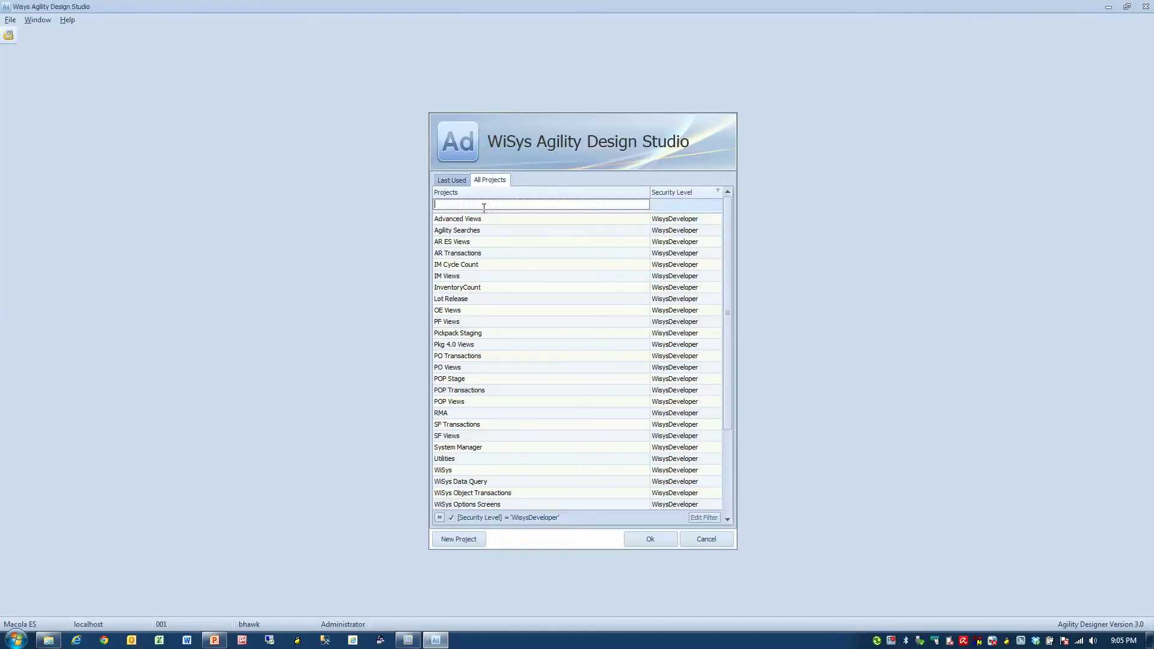
pyautogui.write('im')
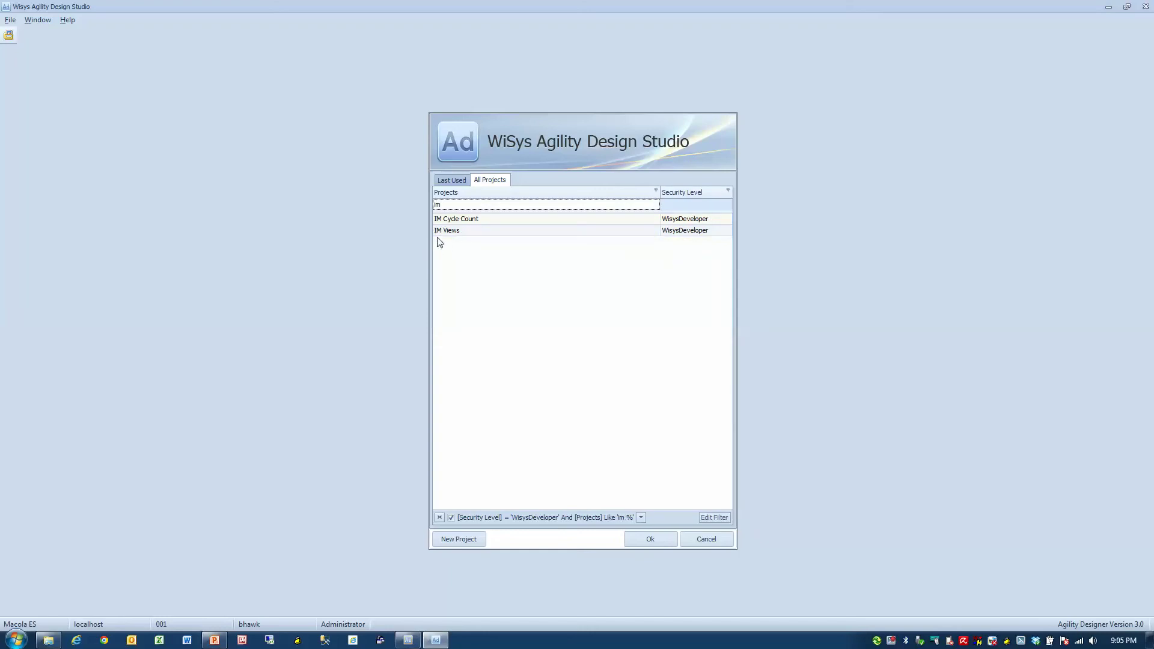
pyautogui.click(455, 232)
pyautogui.doubleClick(455, 233)
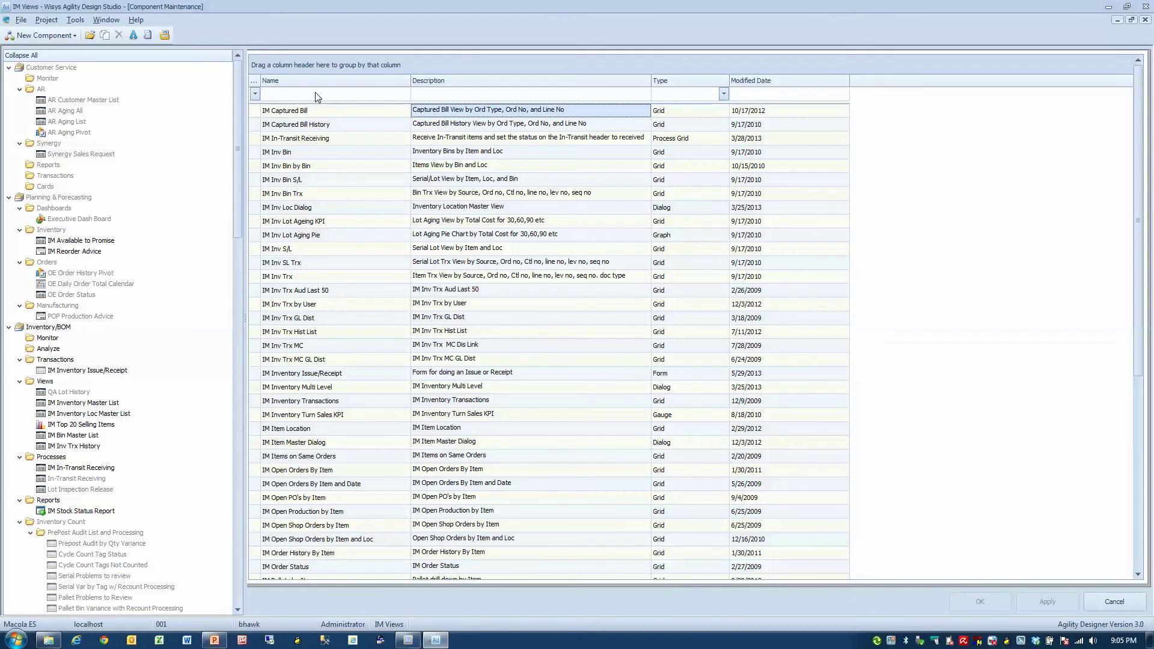
# Filter components by 'im inv' and open IM Inventory Master List for editing.
pyautogui.click(295, 95)
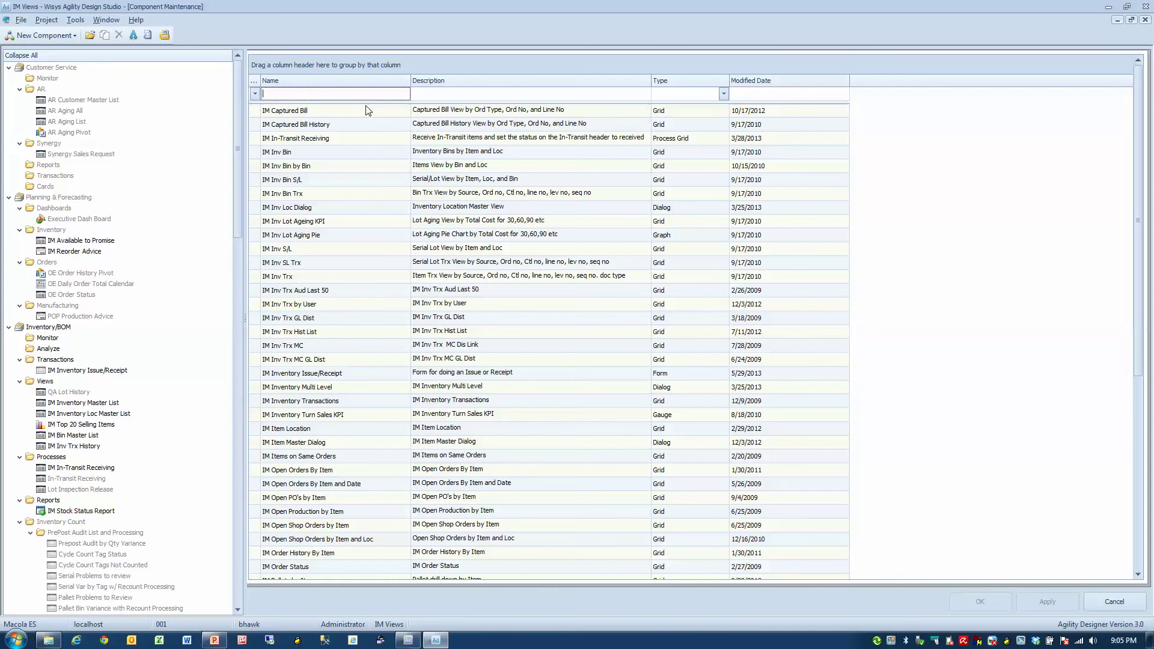
pyautogui.write('im in')
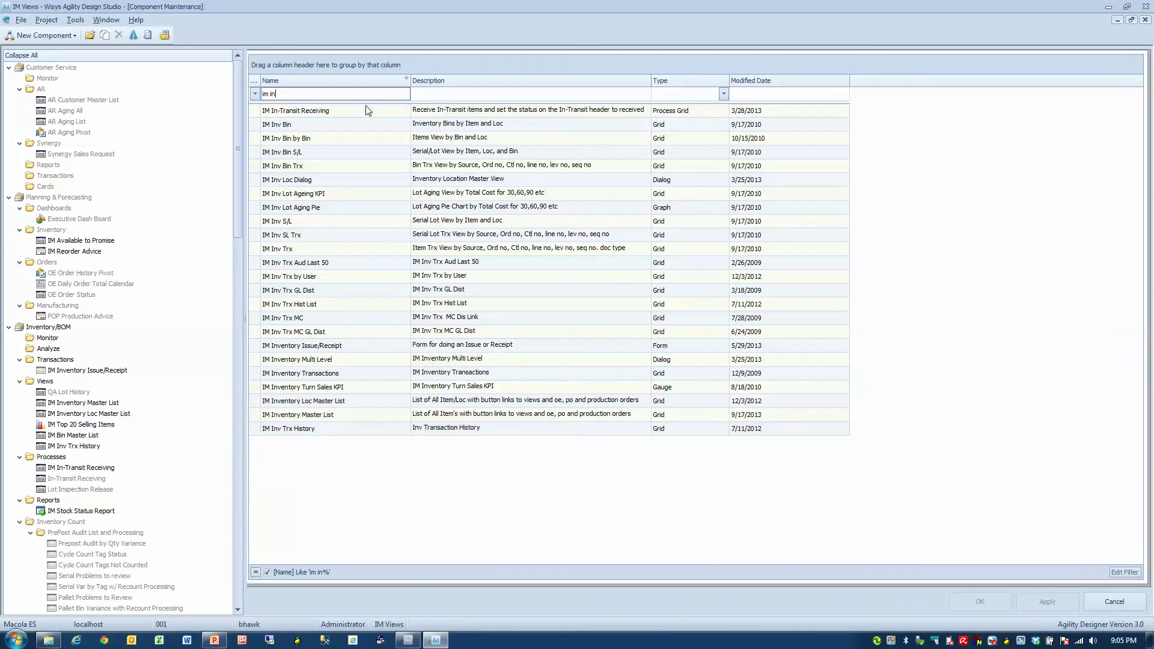
pyautogui.write('v')
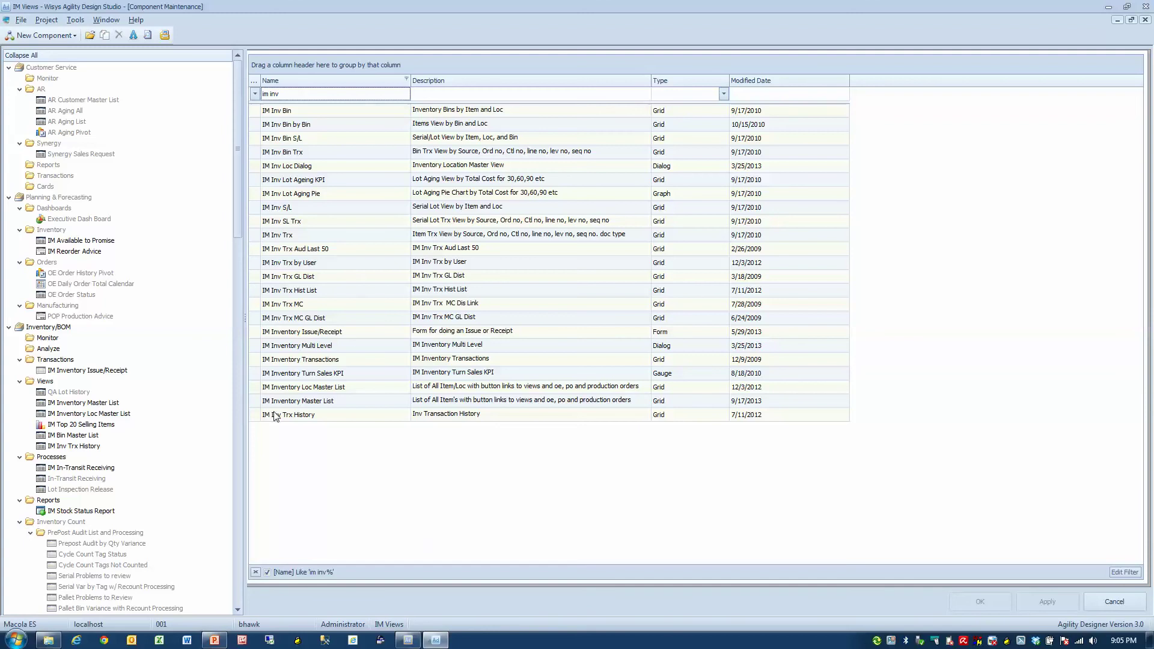
pyautogui.click(299, 404)
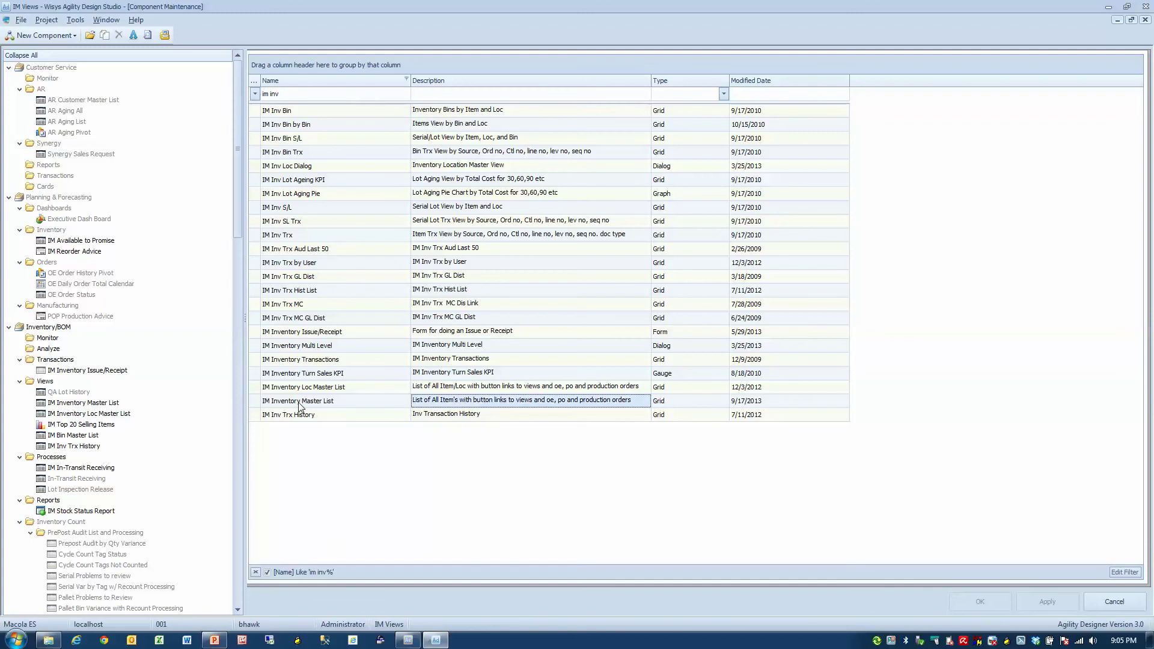
pyautogui.doubleClick(386, 405)
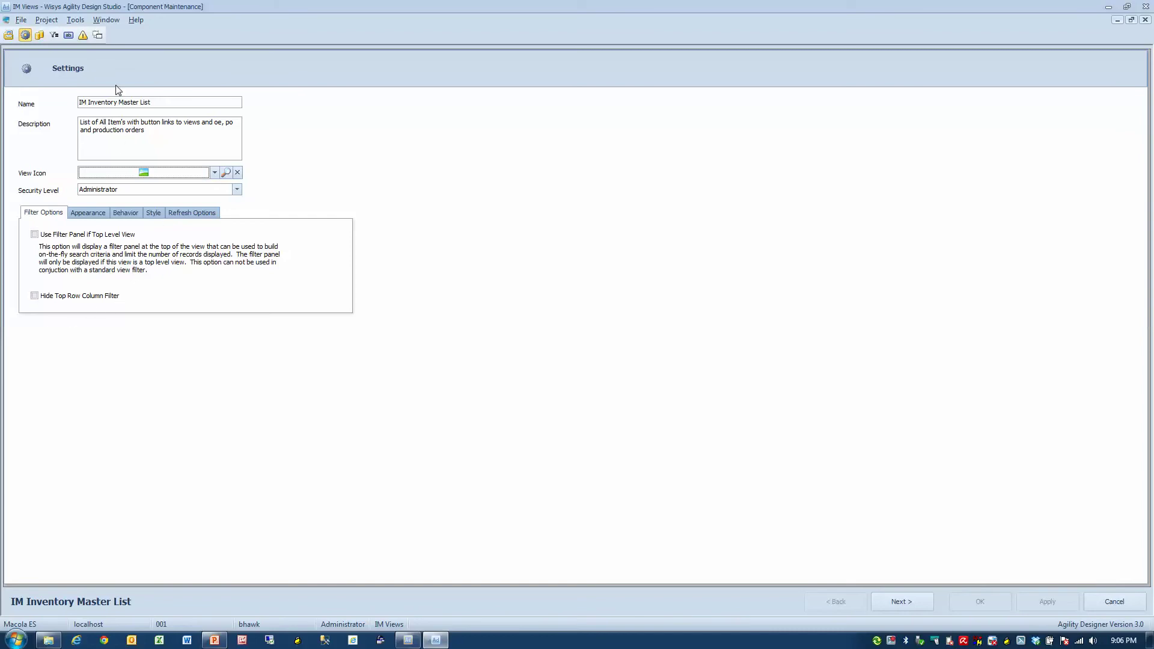
# Try auto-refresh every 10 minutes, reset it to Never, then go to the SQL Statement page.
pyautogui.moveTo(166, 103); pyautogui.dragTo(61, 101)
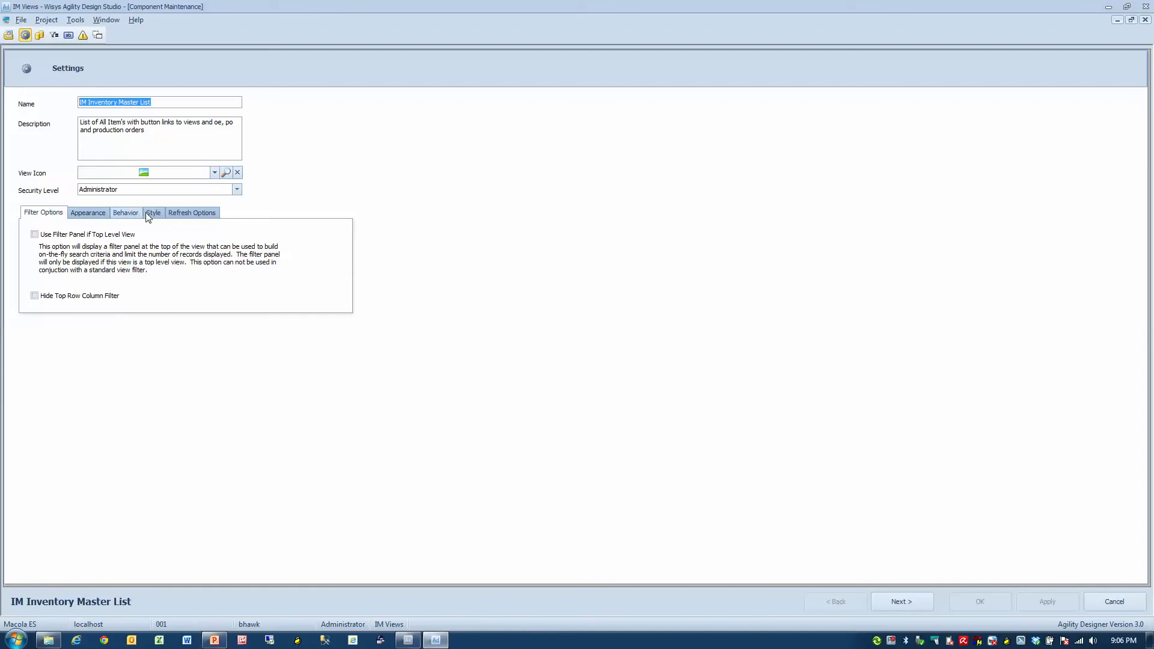
pyautogui.click(190, 214)
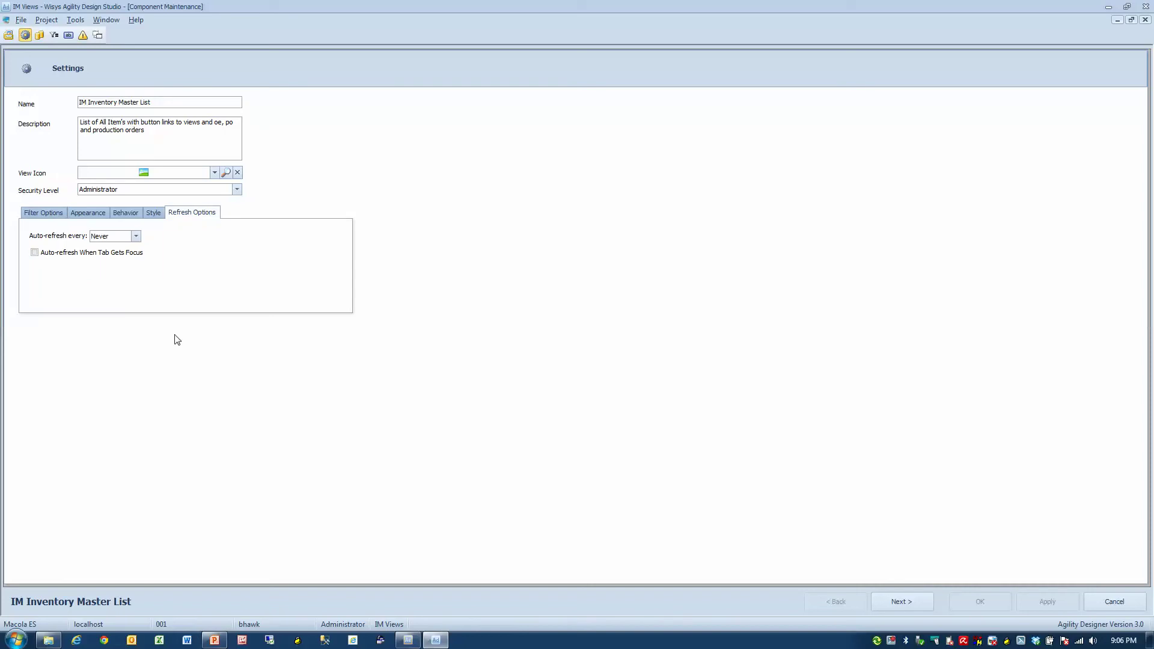
pyautogui.click(136, 237)
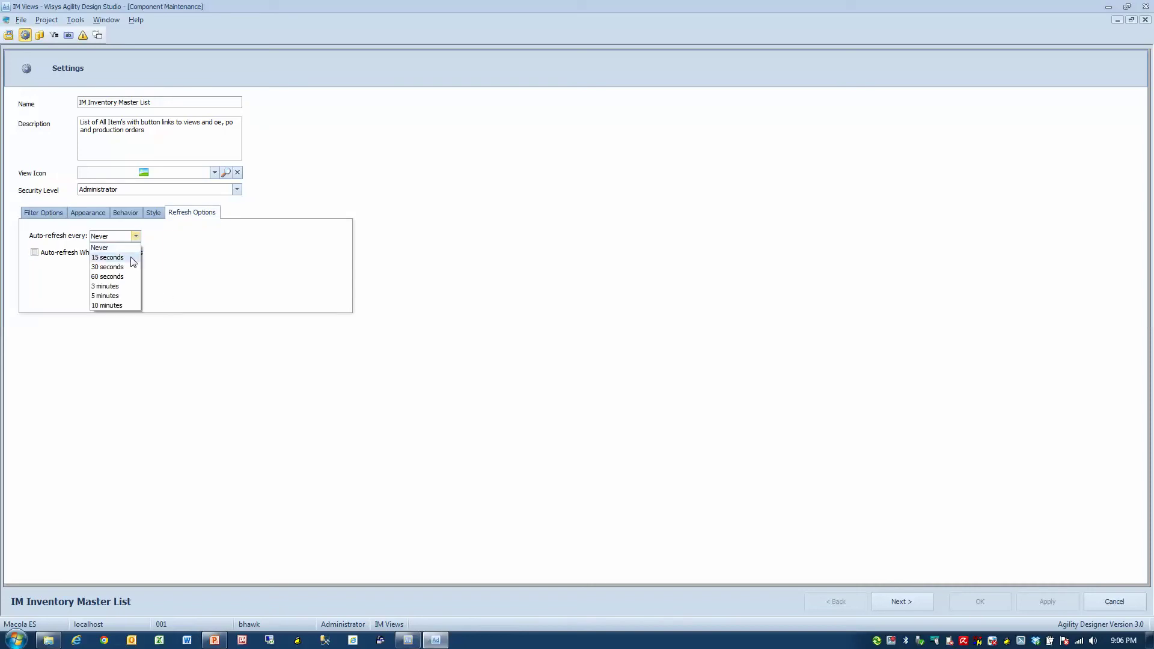
pyautogui.click(121, 306)
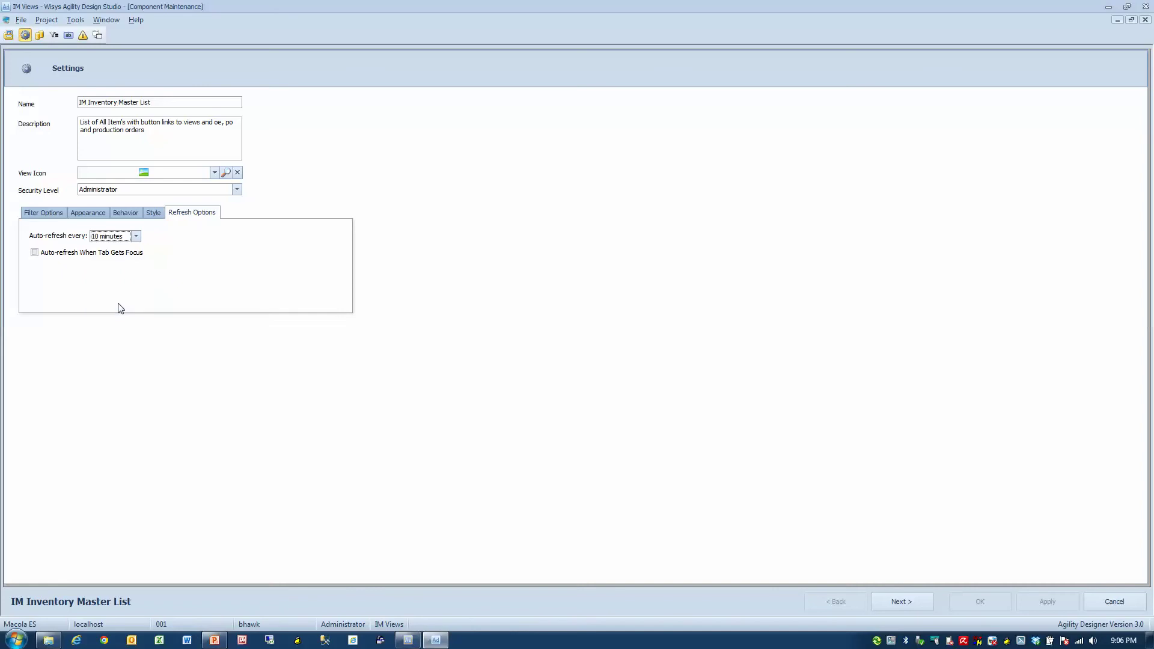
pyautogui.click(39, 255)
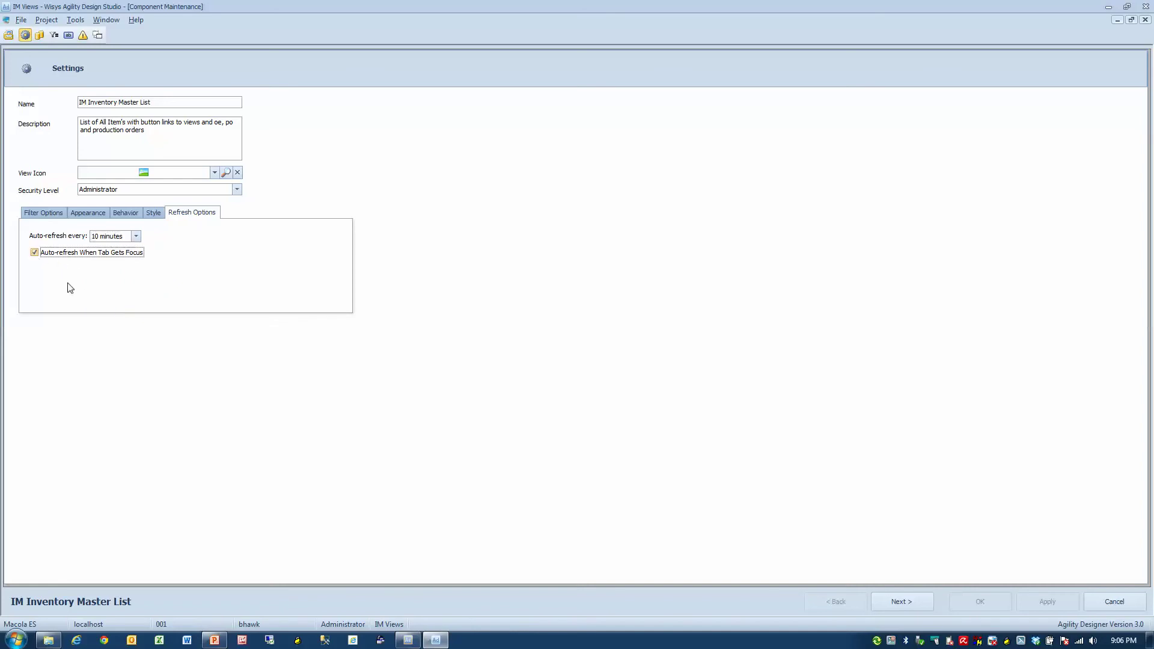
pyautogui.click(136, 237)
pyautogui.click(120, 250)
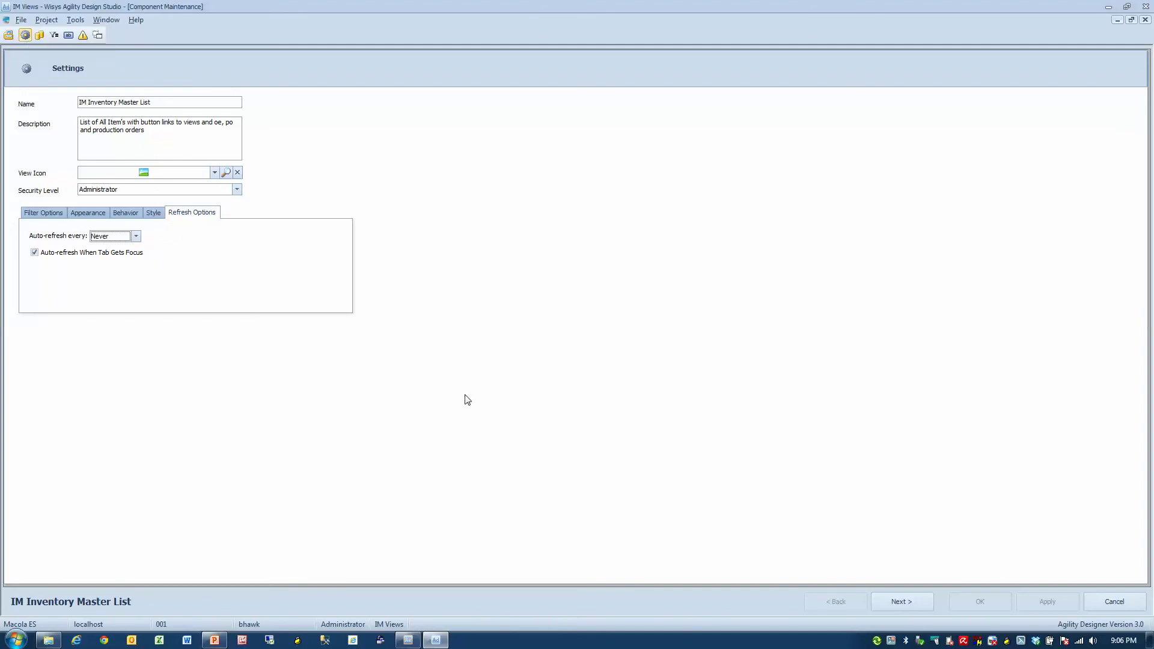
pyautogui.click(899, 602)
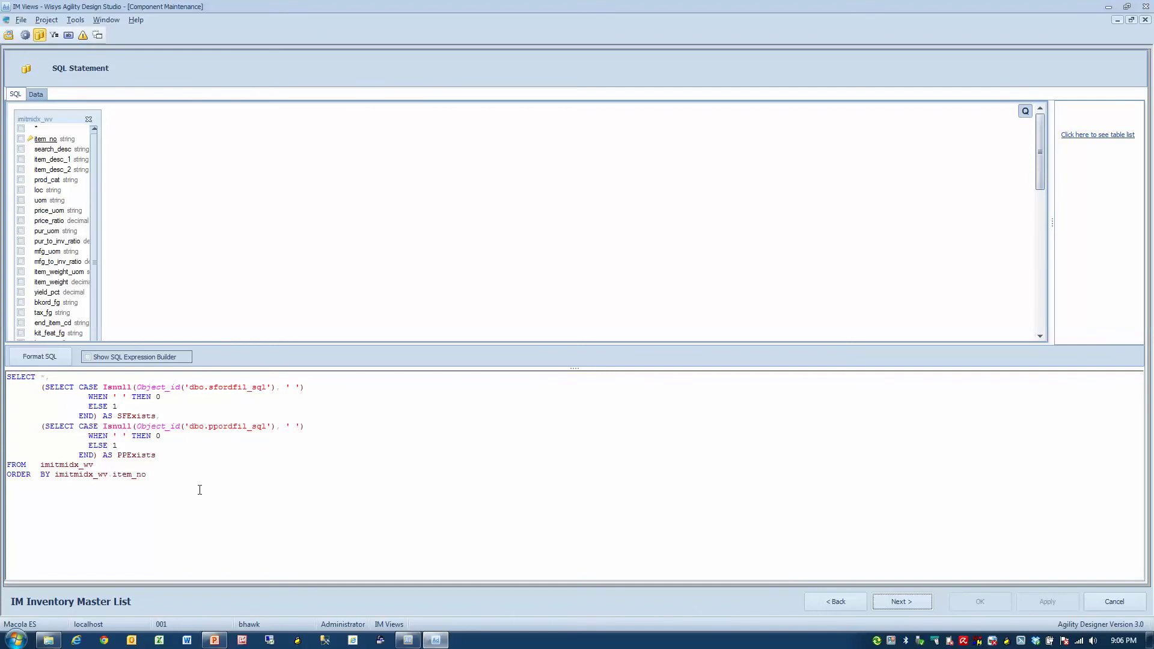
# Show the IM Inventory Master List's SQL query instead of its data, toggling the expression builder grid on and off.
pyautogui.moveTo(199, 490); pyautogui.dragTo(23, 368)
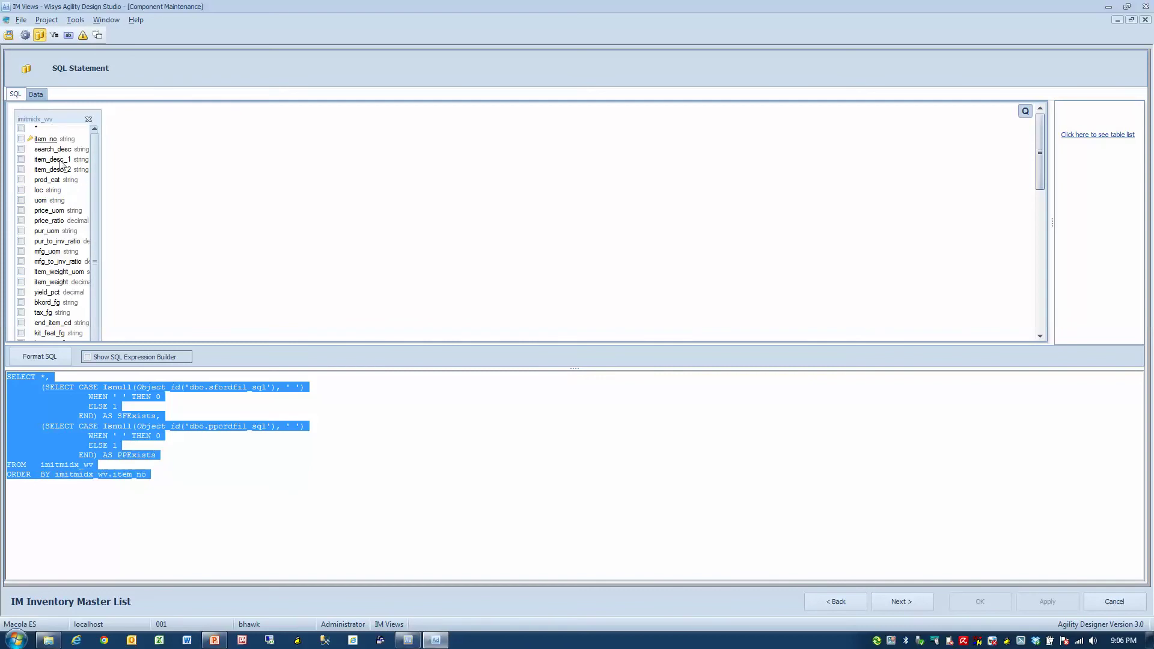
pyautogui.click(36, 95)
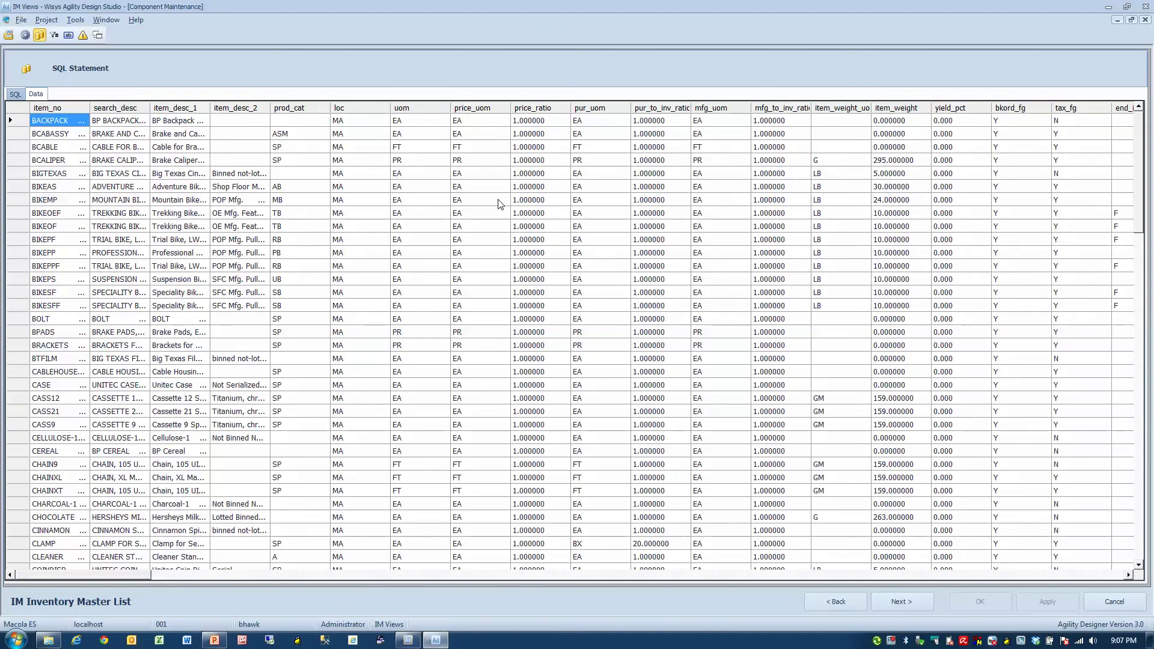
pyautogui.click(15, 96)
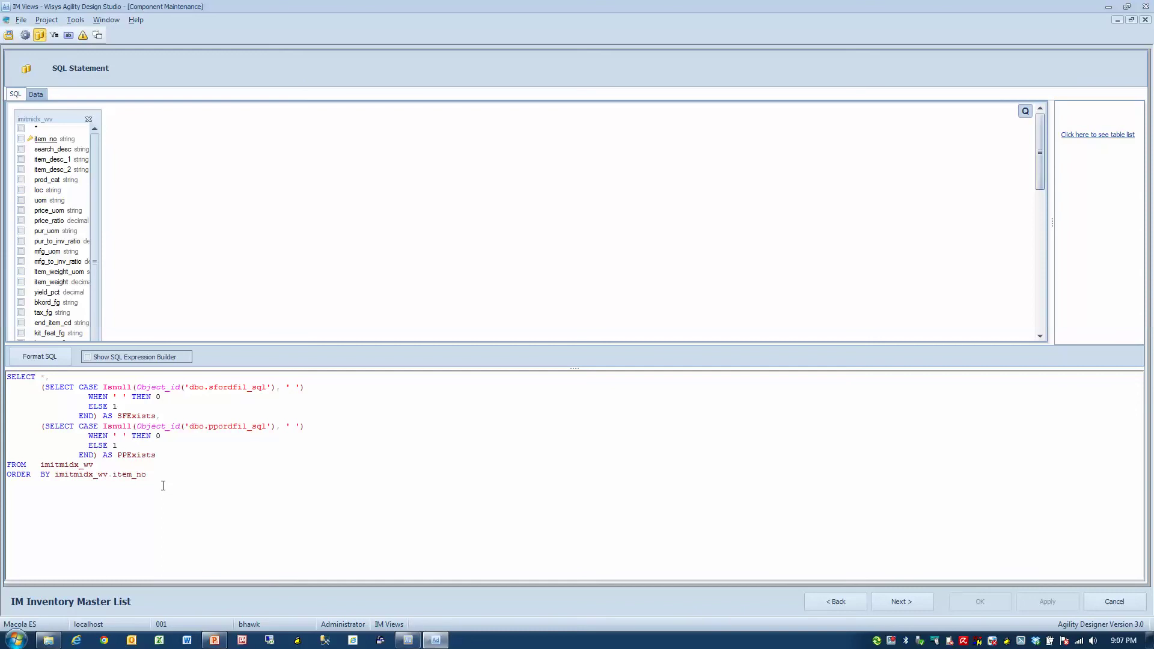
pyautogui.click(134, 357)
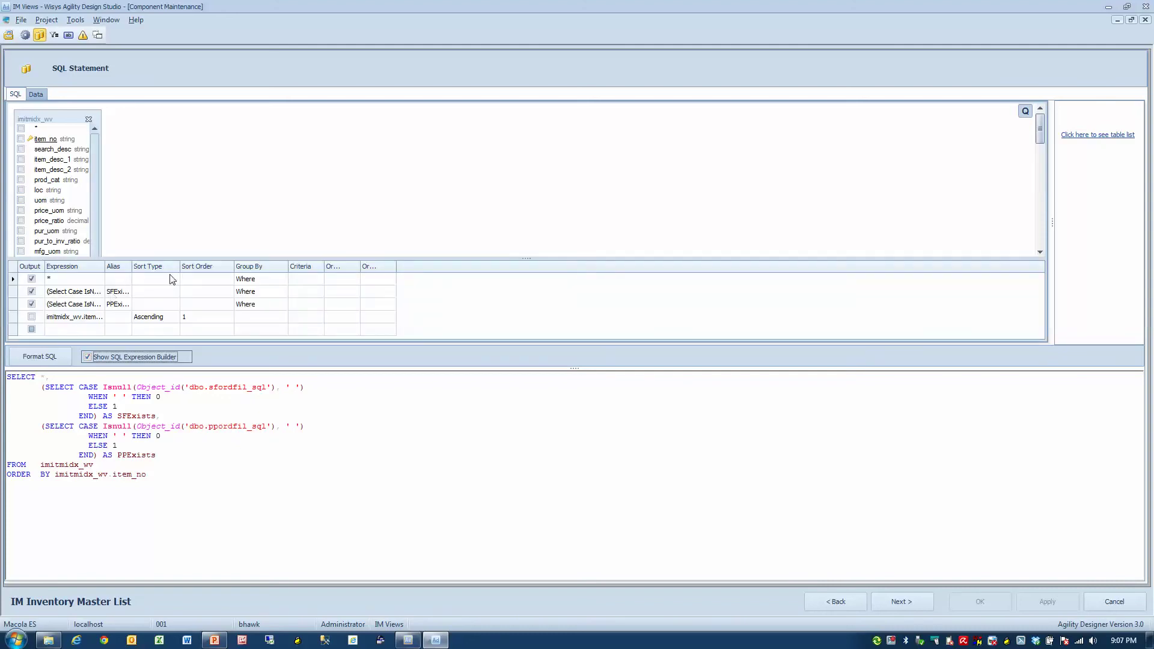
pyautogui.click(154, 356)
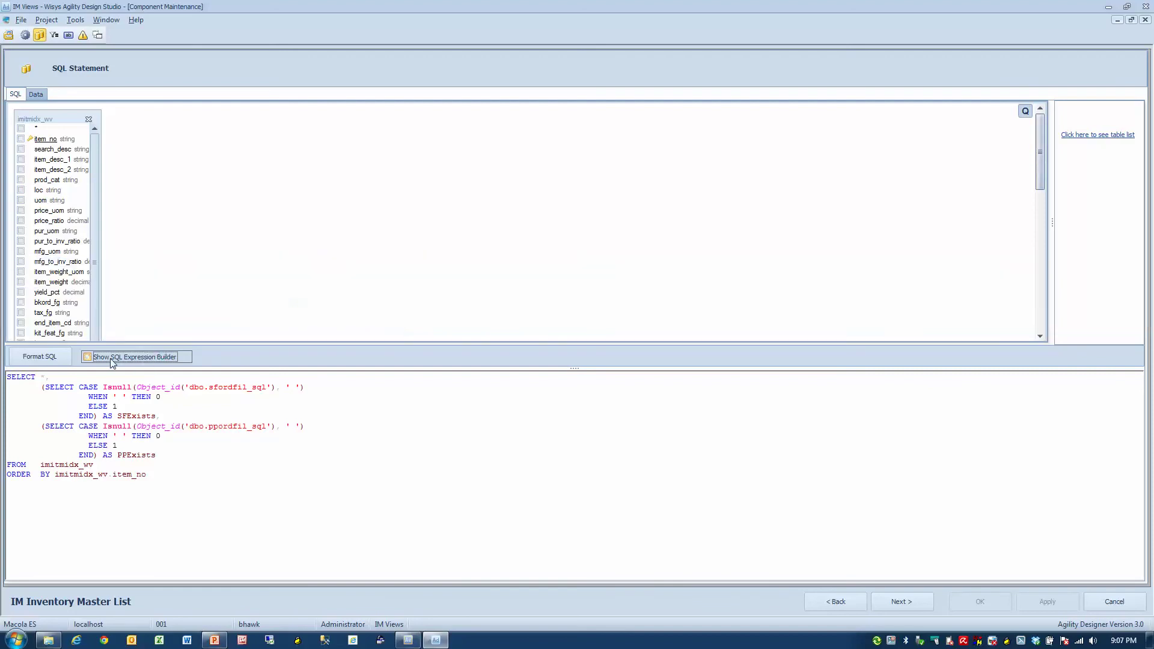
# Open the view's Filter Columns page, then move on to its user Buttons page.
pyautogui.click(54, 36)
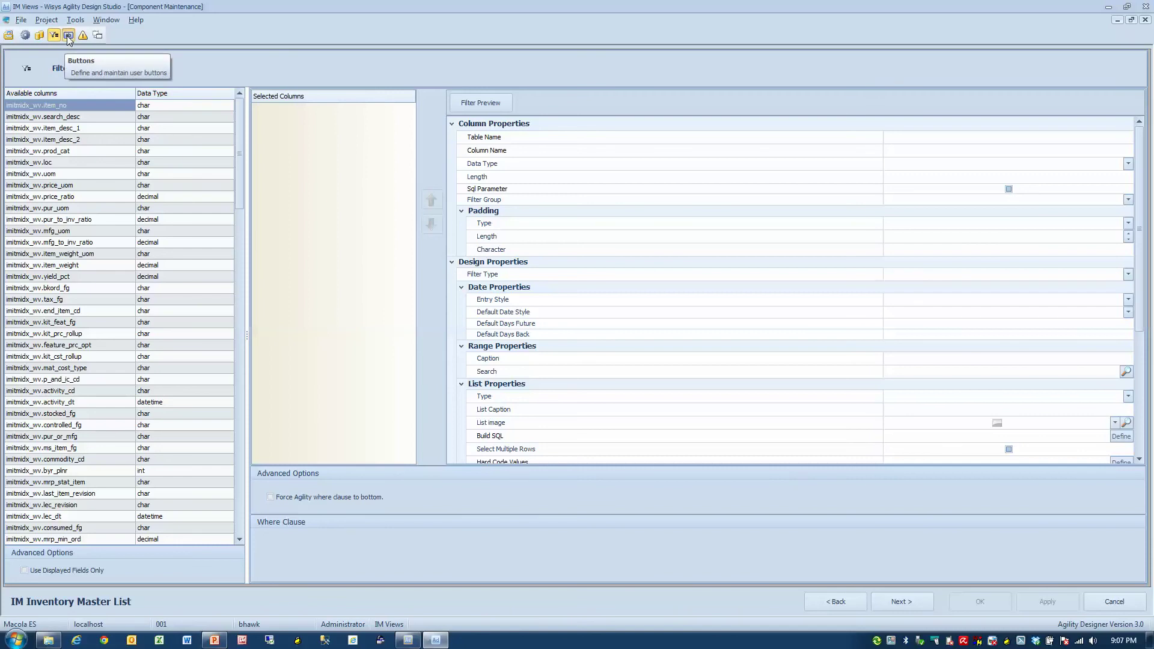
pyautogui.click(68, 36)
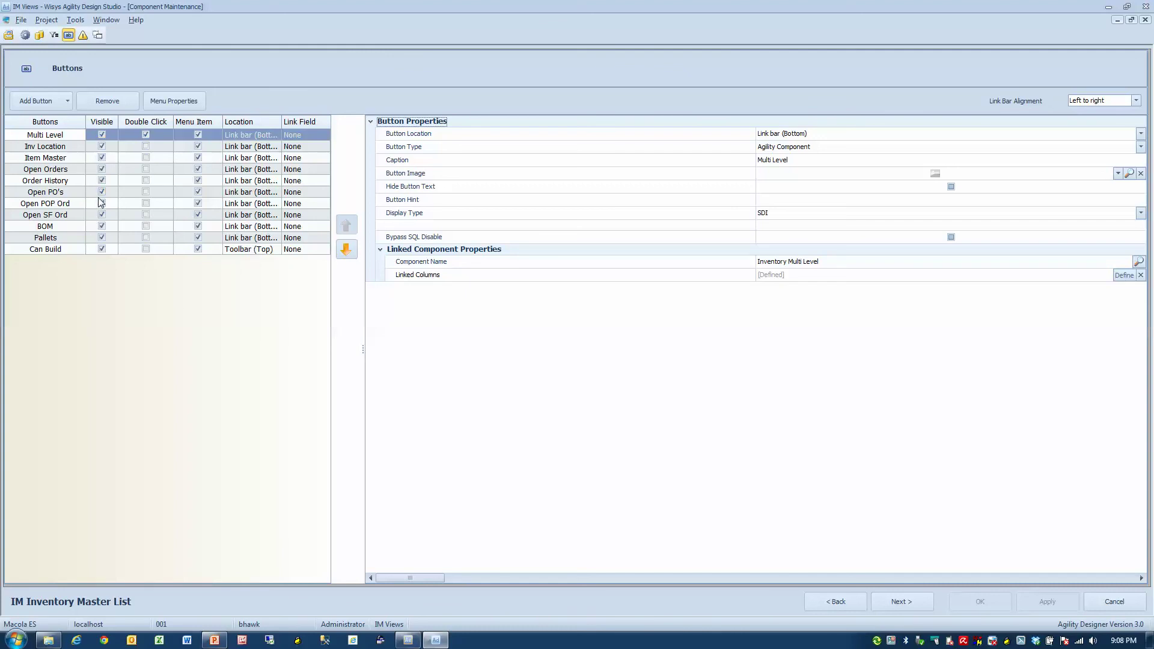
# Open the view's Alerts page, which has no alert rules defined yet.
pyautogui.click(83, 35)
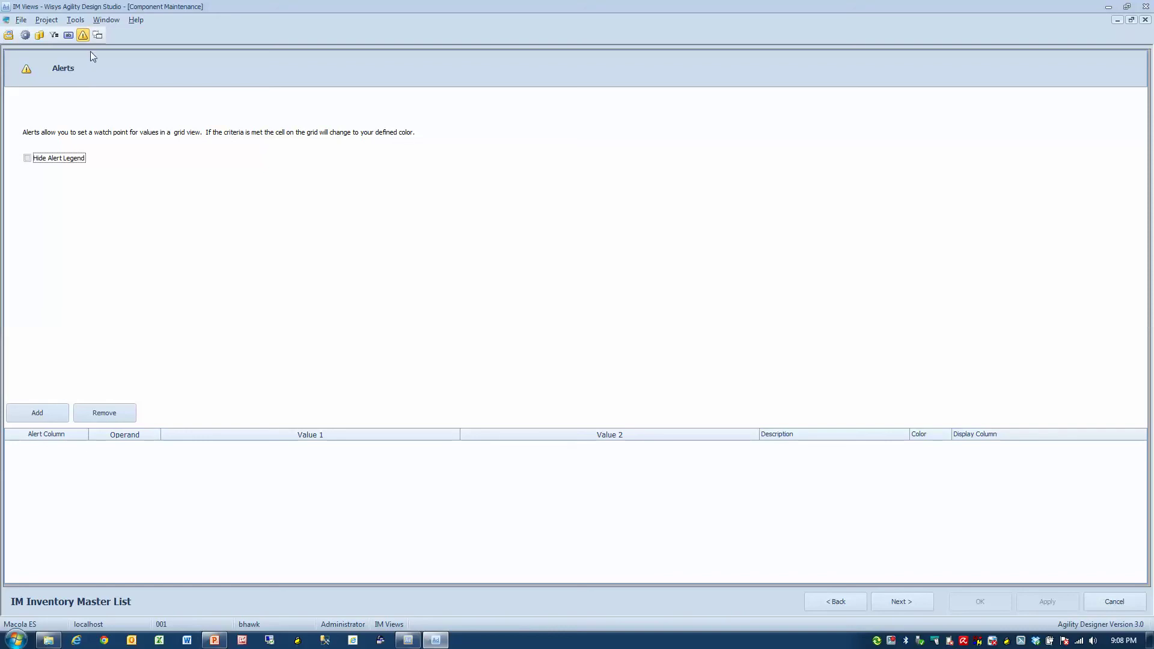
# View the empty Detail Link page, then close Agility Design Studio.
pyautogui.click(98, 35)
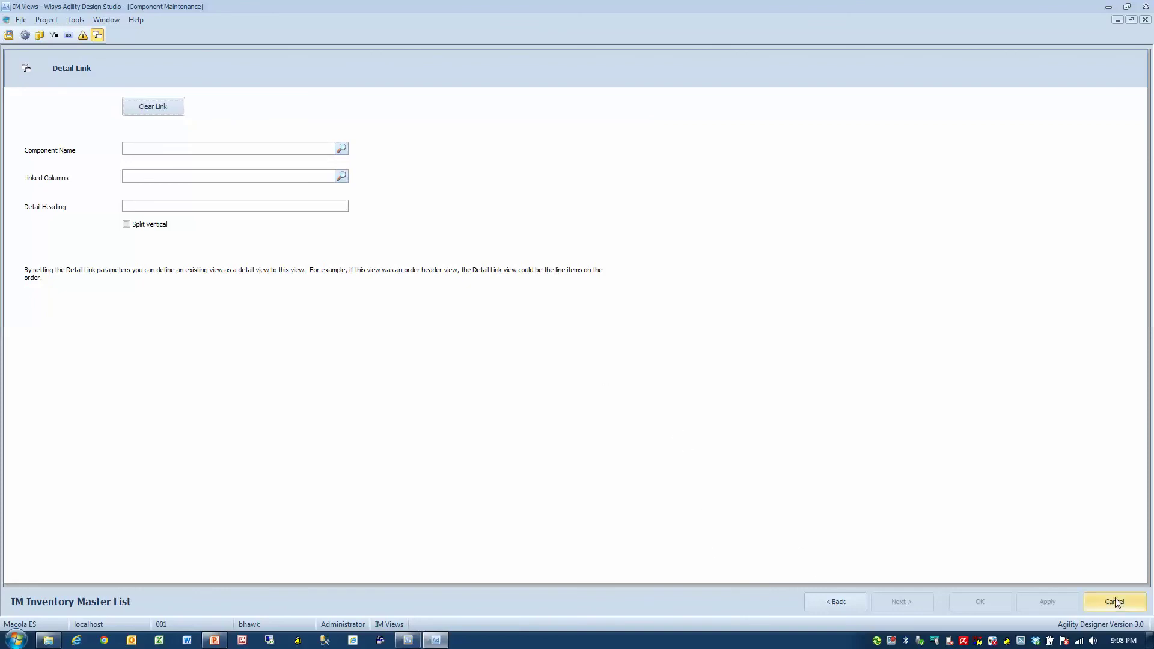
pyautogui.click(1146, 8)
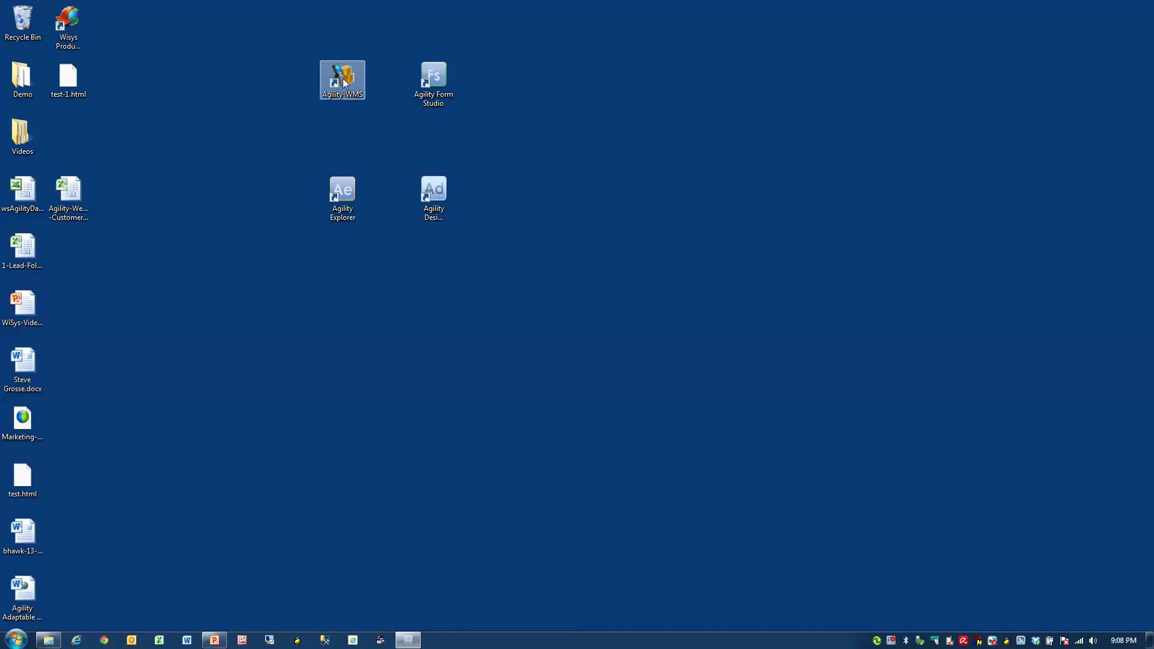
# Launch Agility WMS in normal start mode, then cancel at company selection.
pyautogui.moveTo(278, 32); pyautogui.dragTo(517, 136)
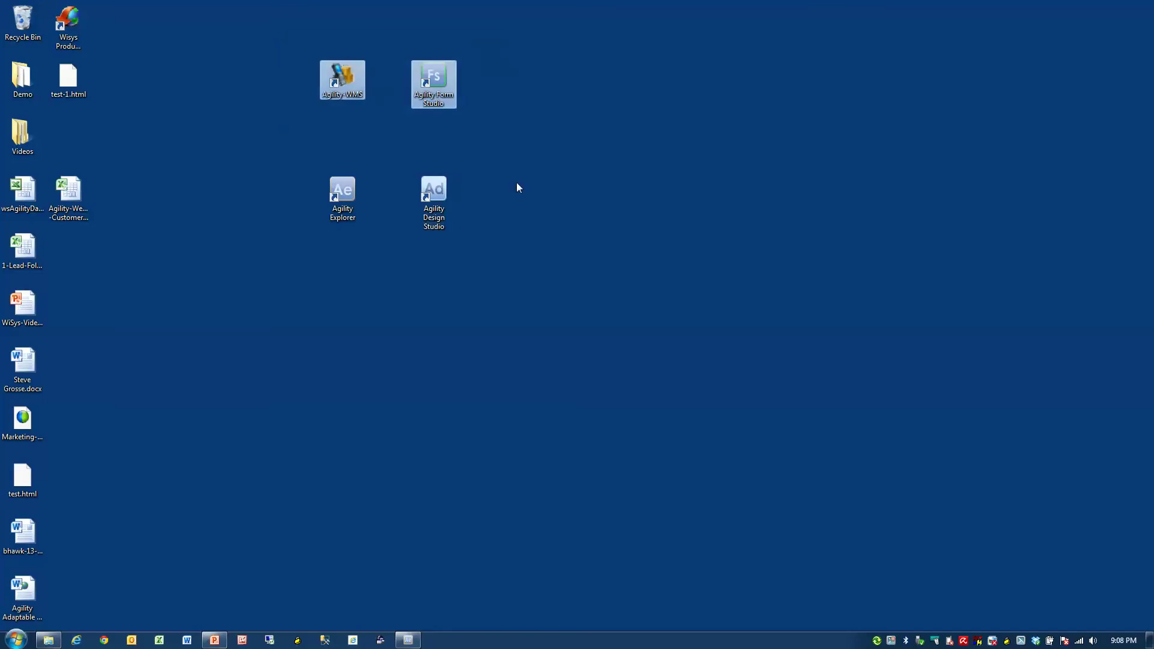
pyautogui.click(348, 74)
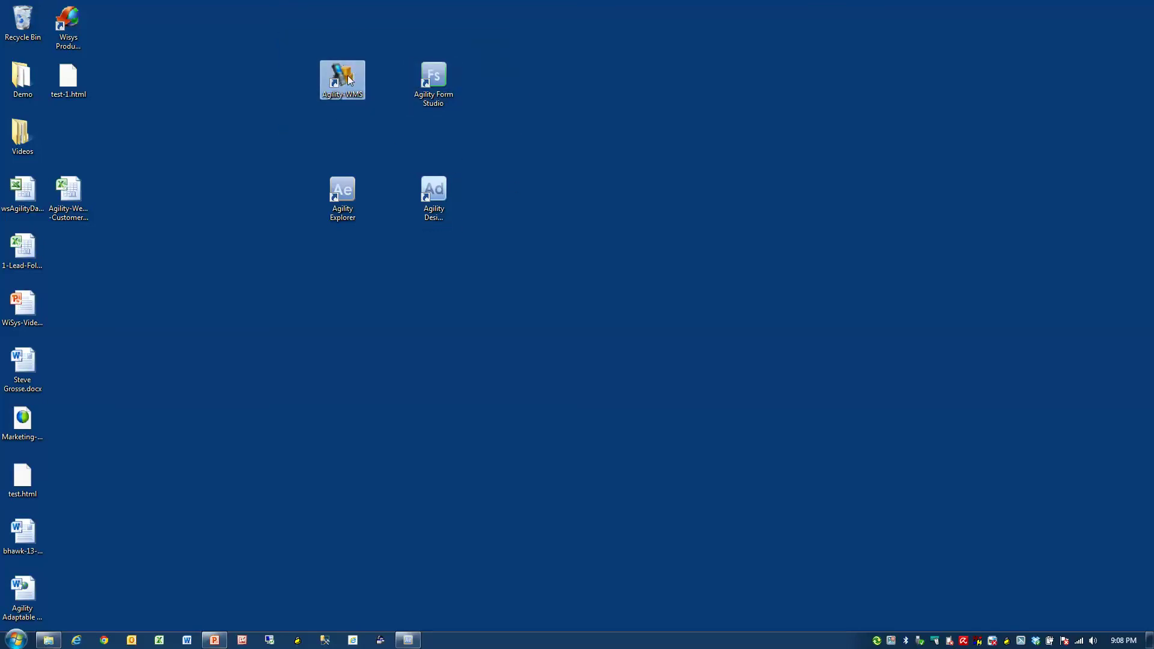
pyautogui.doubleClick(349, 78)
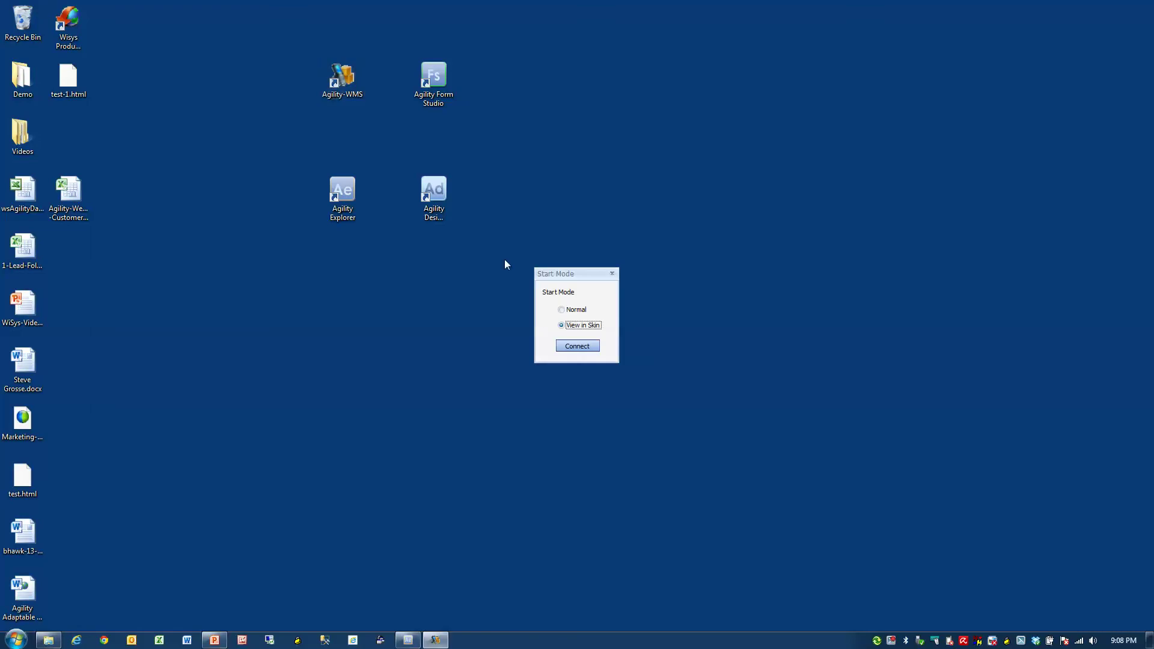
pyautogui.click(575, 310)
pyautogui.click(578, 346)
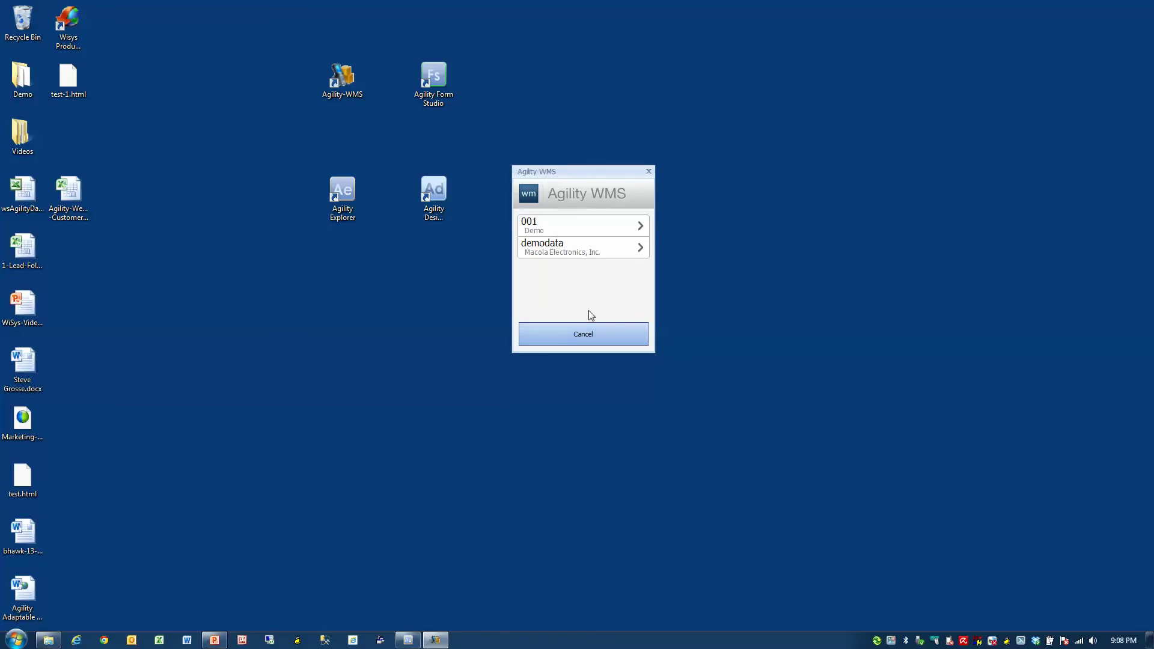
pyautogui.click(590, 334)
# Relaunch in the handheld skin, log into company 001 with user name and password, and position the emulator.
pyautogui.click(325, 67)
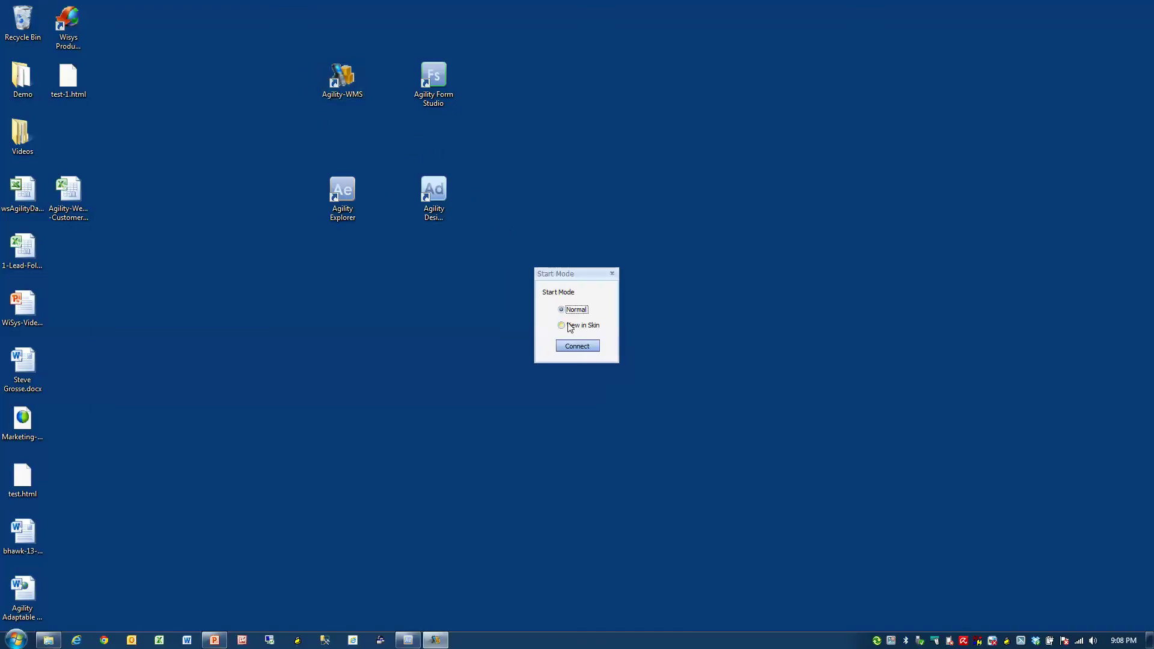
pyautogui.click(563, 325)
pyautogui.click(576, 345)
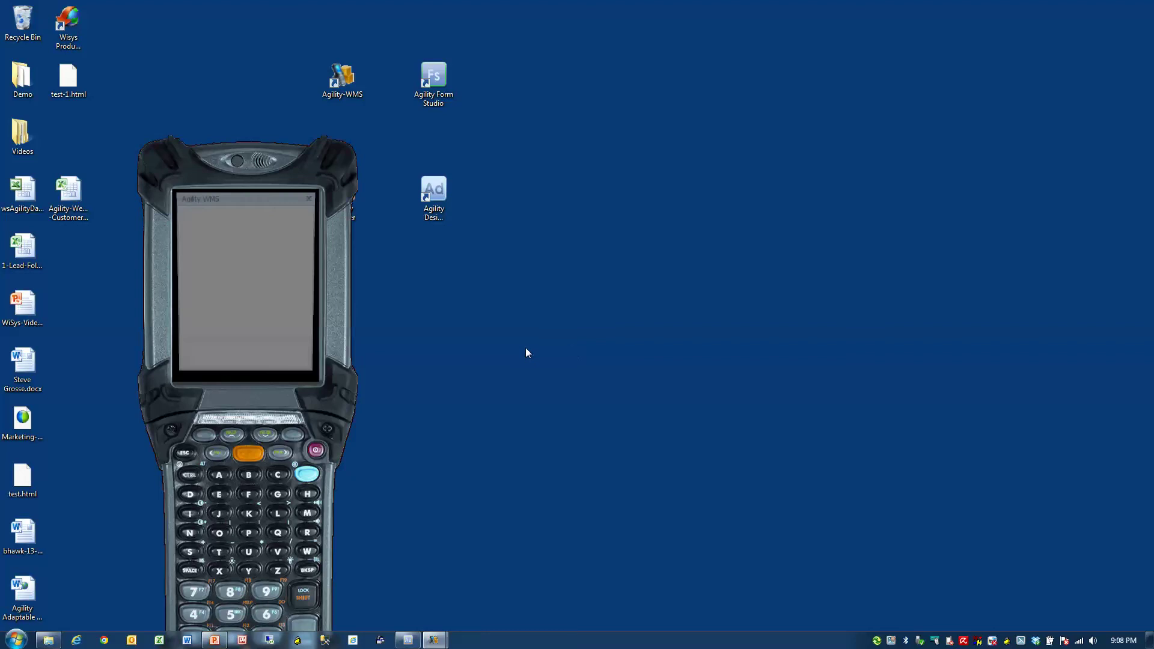
pyautogui.click(253, 257)
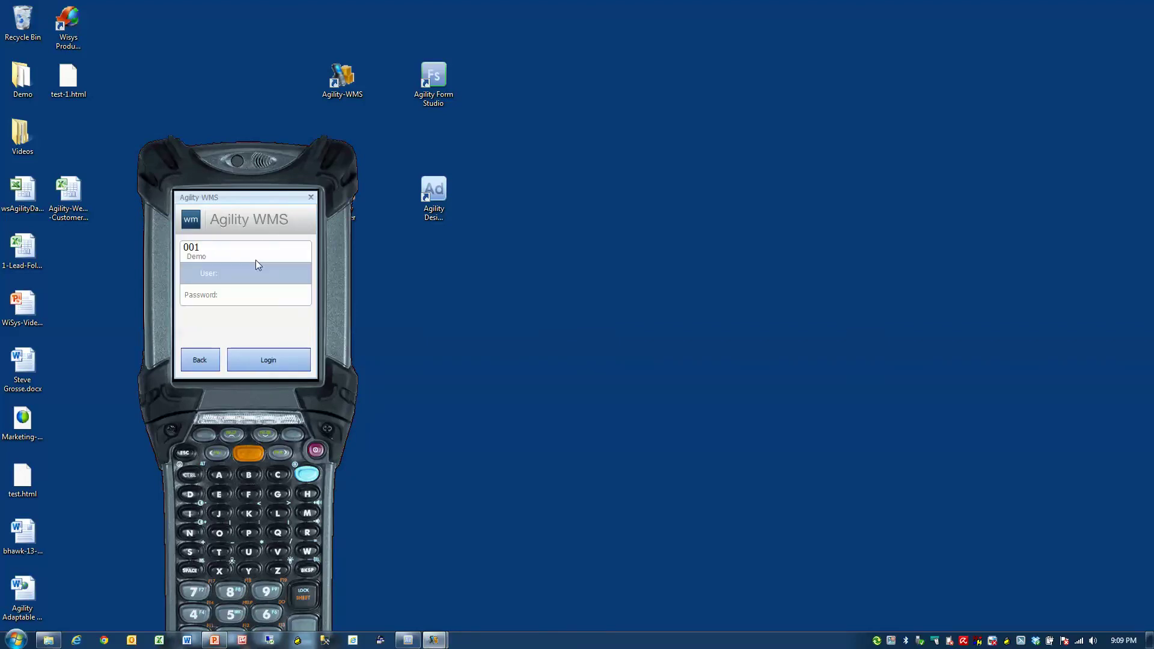
pyautogui.write('joe')
pyautogui.click(301, 299)
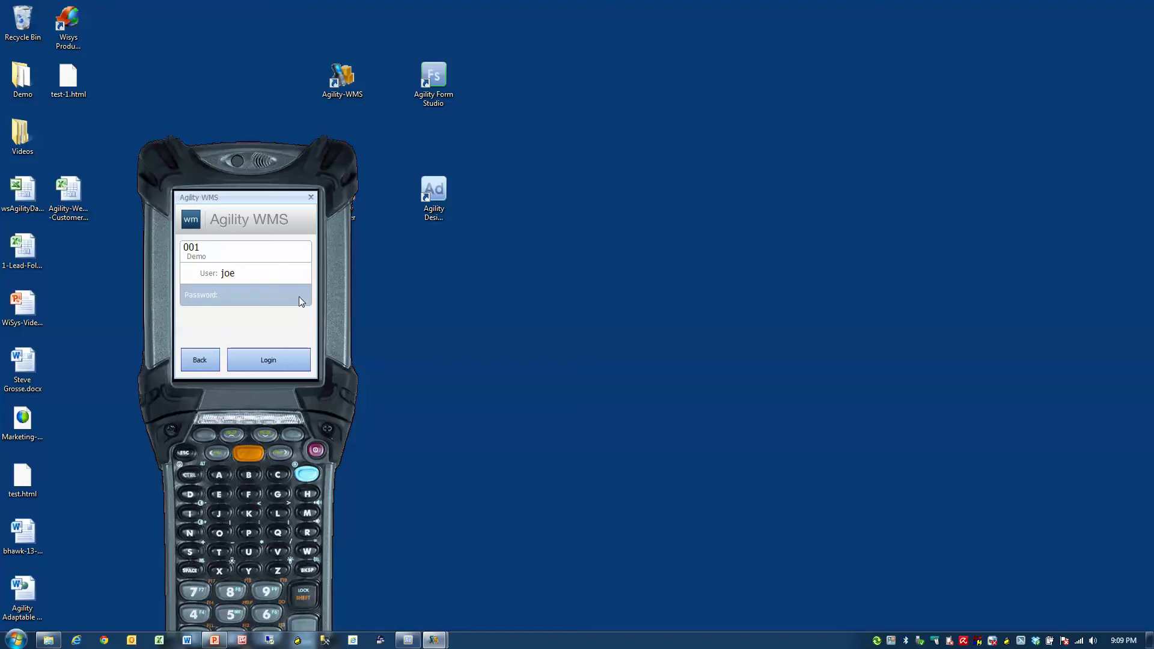
pyautogui.write('******')
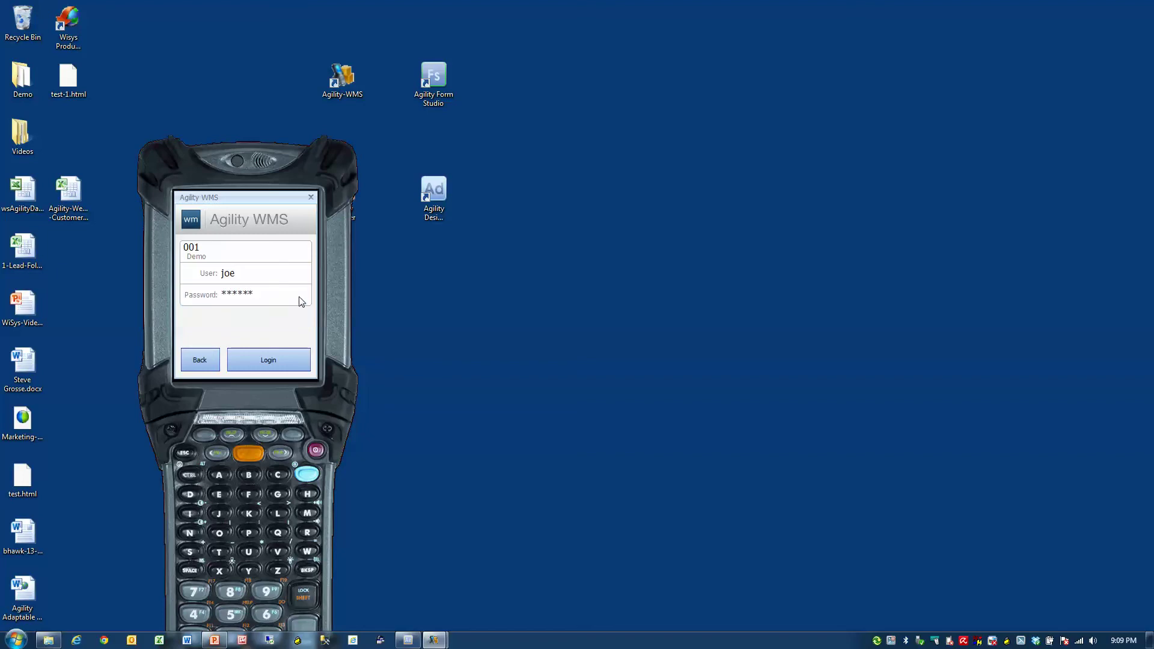
pyautogui.click(273, 355)
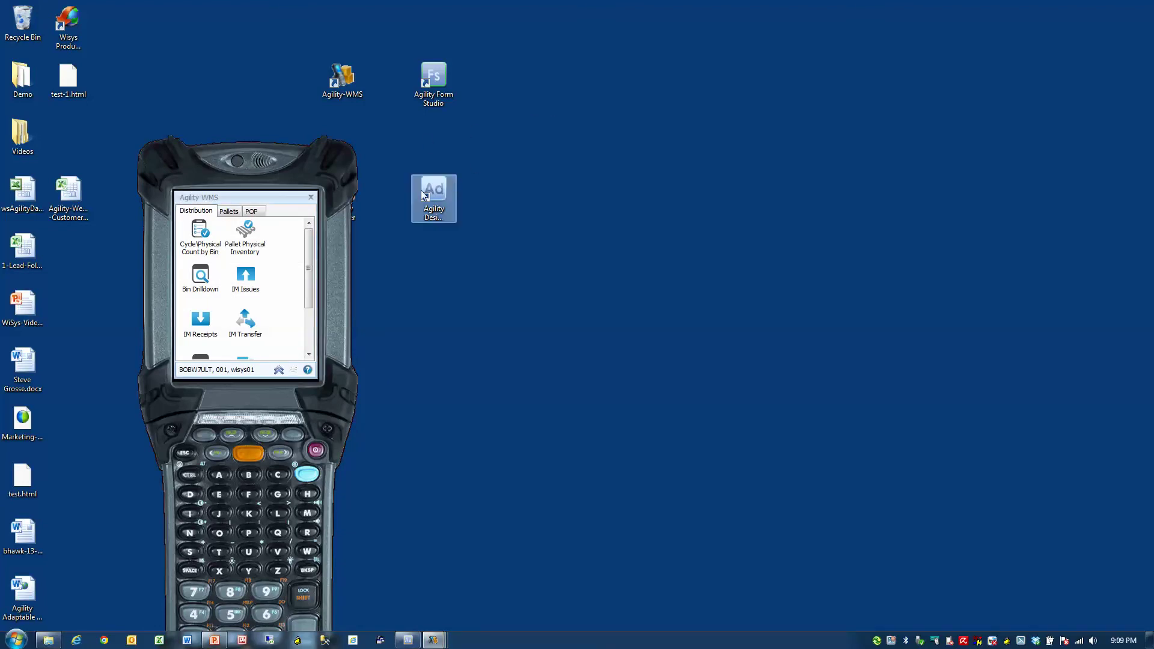
pyautogui.moveTo(267, 200); pyautogui.dragTo(663, 93)
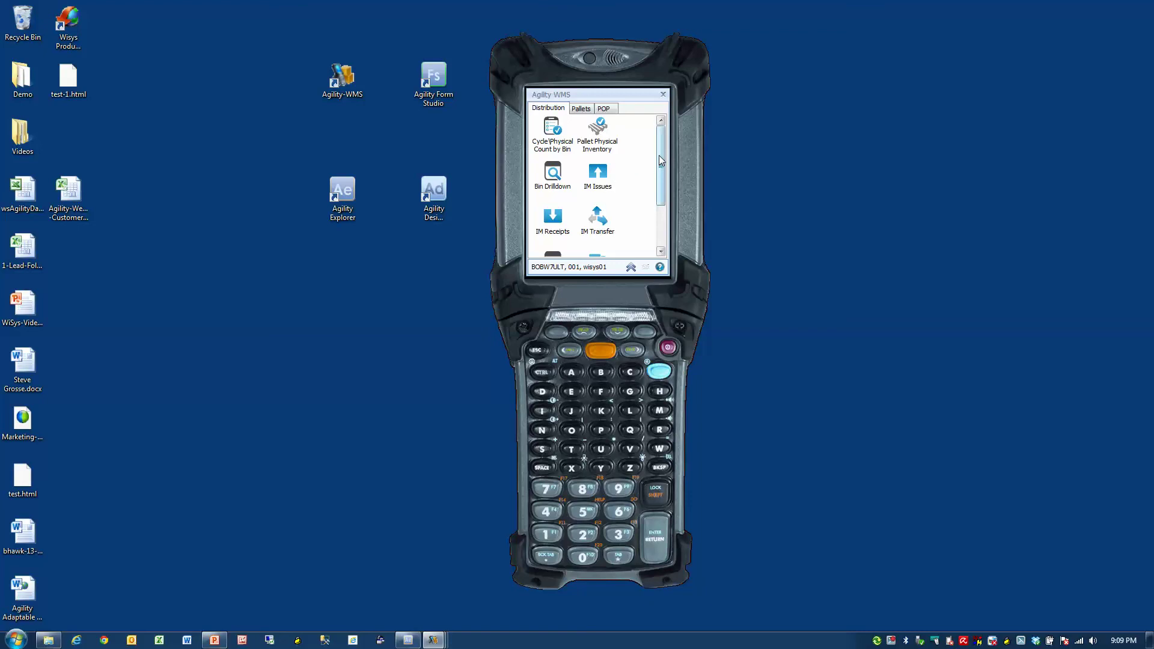
pyautogui.moveTo(660, 162); pyautogui.dragTo(660, 215)
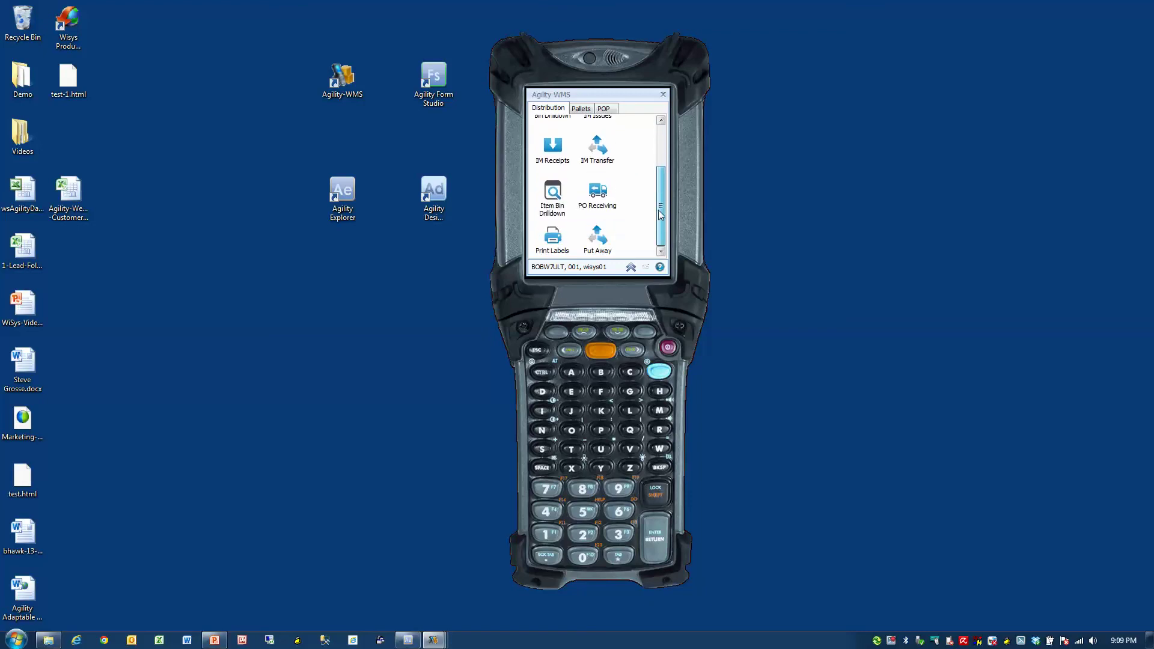
# Load order 66's item BTFILM on the PO Receiving form, then launch Visual Form Studio.
pyautogui.click(602, 199)
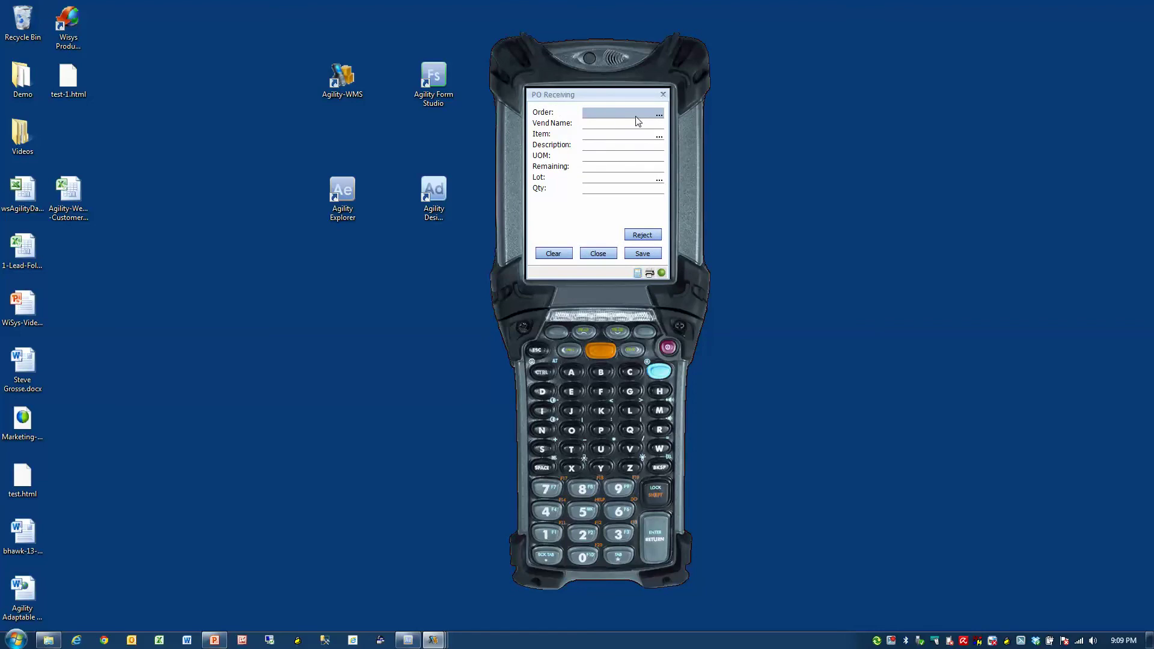
pyautogui.click(660, 116)
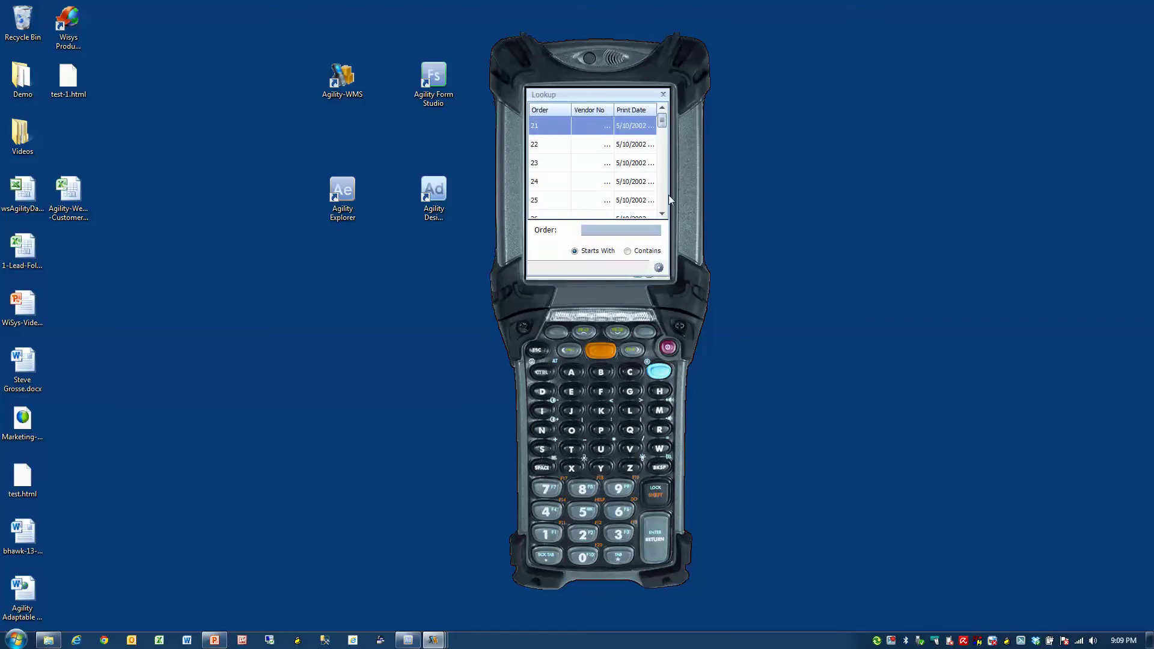
pyautogui.click(661, 208)
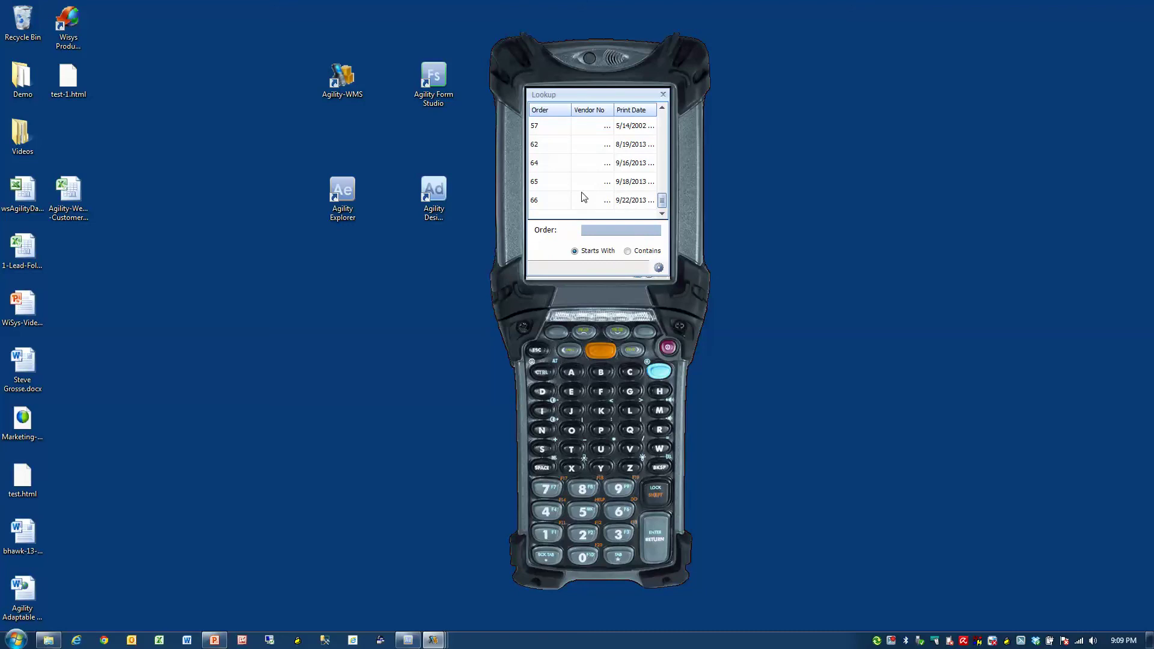
pyautogui.click(566, 199)
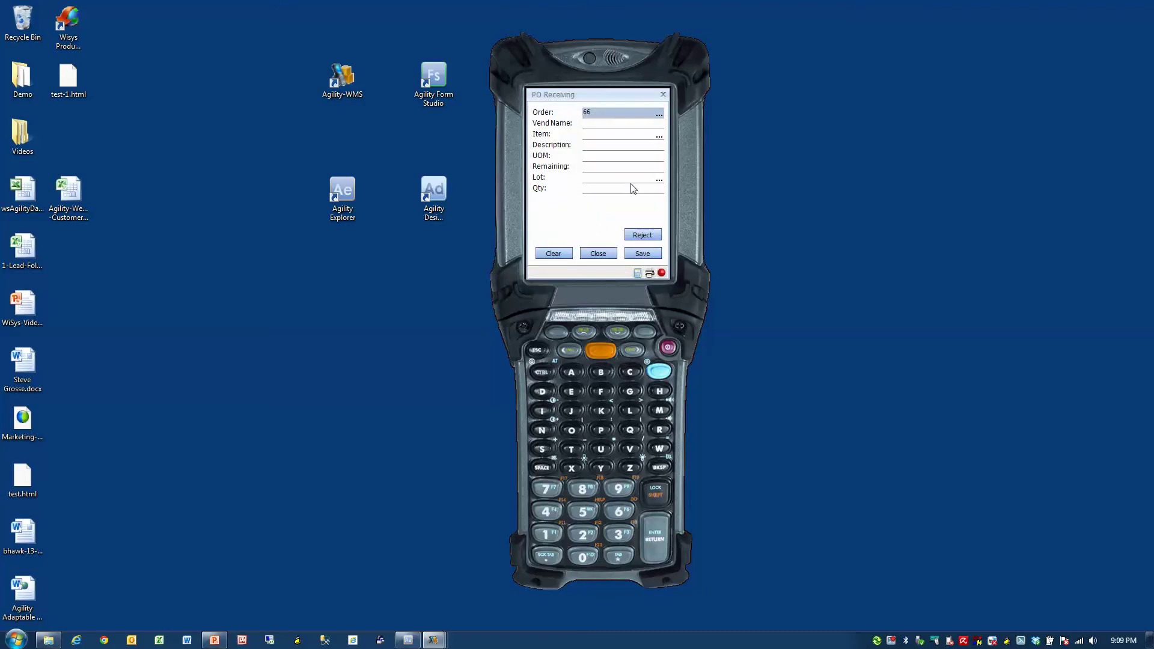
pyautogui.click(659, 137)
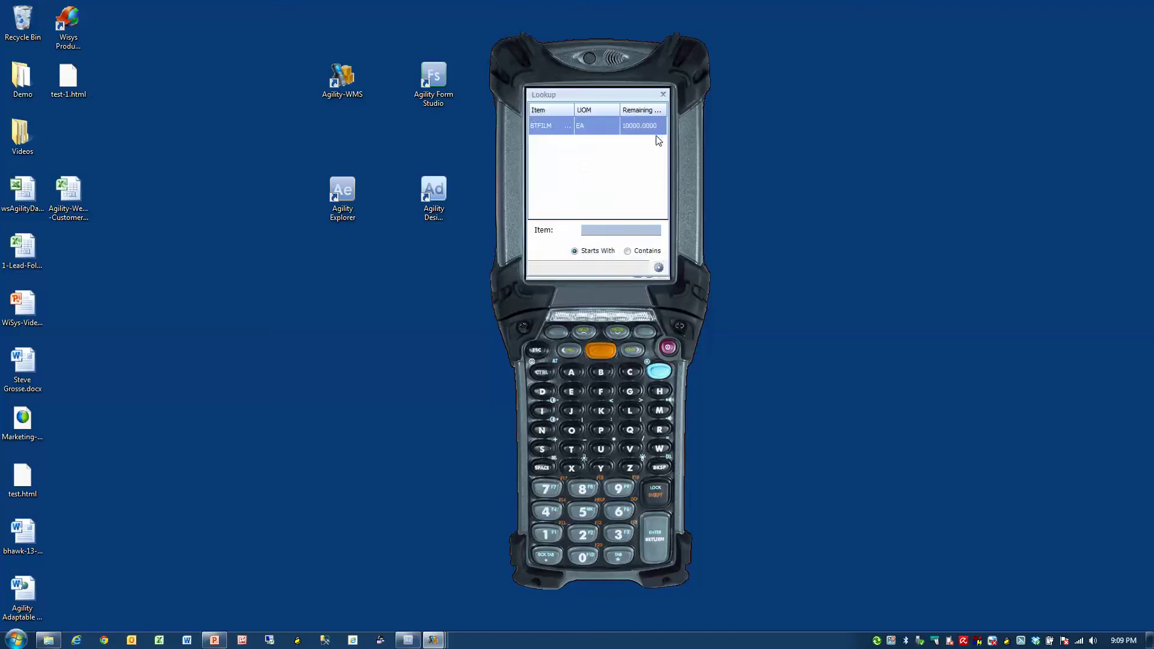
pyautogui.click(574, 127)
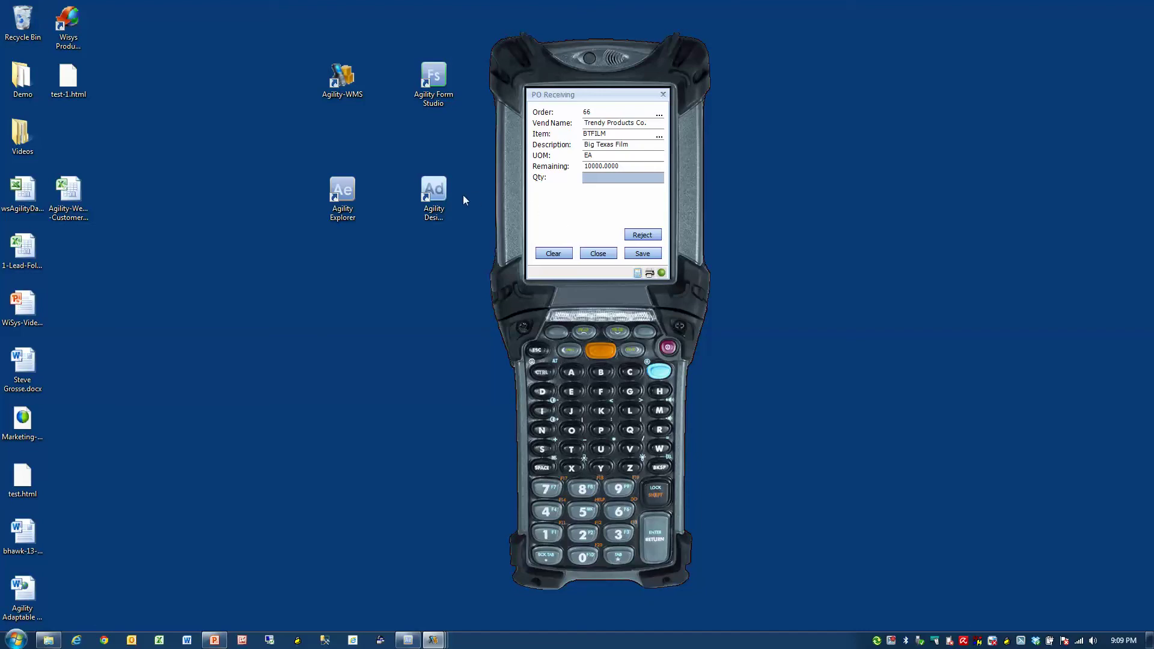
pyautogui.doubleClick(437, 85)
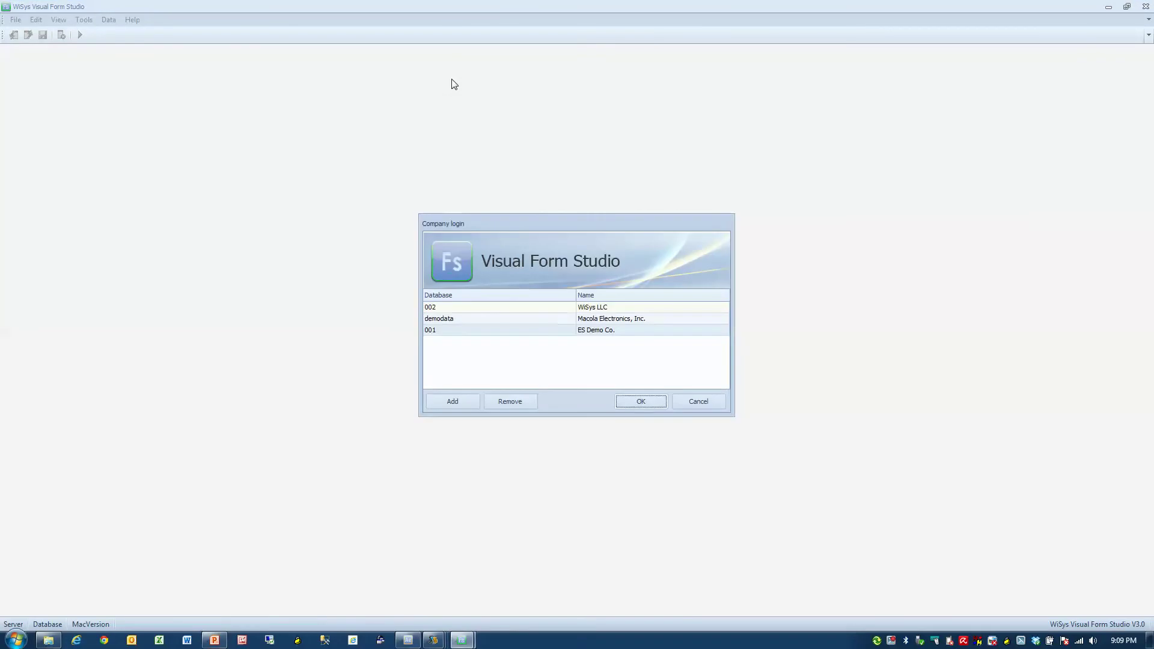
# Log into 001 ES Demo Co. and open the WMS Version 4 project from Last Used.
pyautogui.click(578, 331)
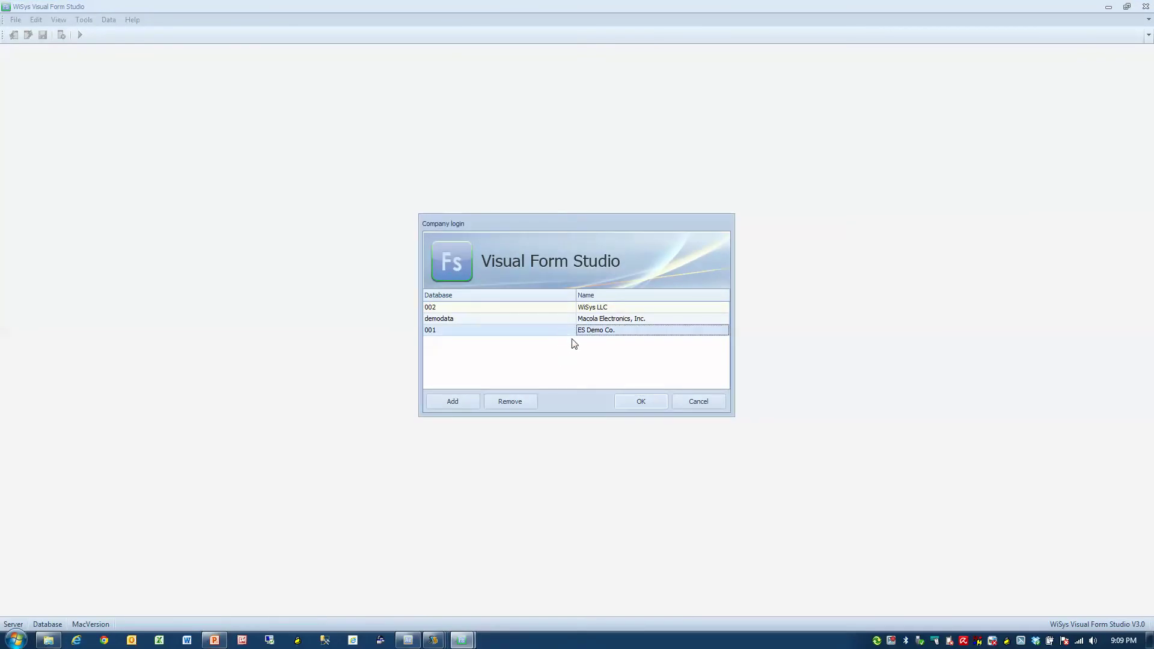
pyautogui.click(636, 406)
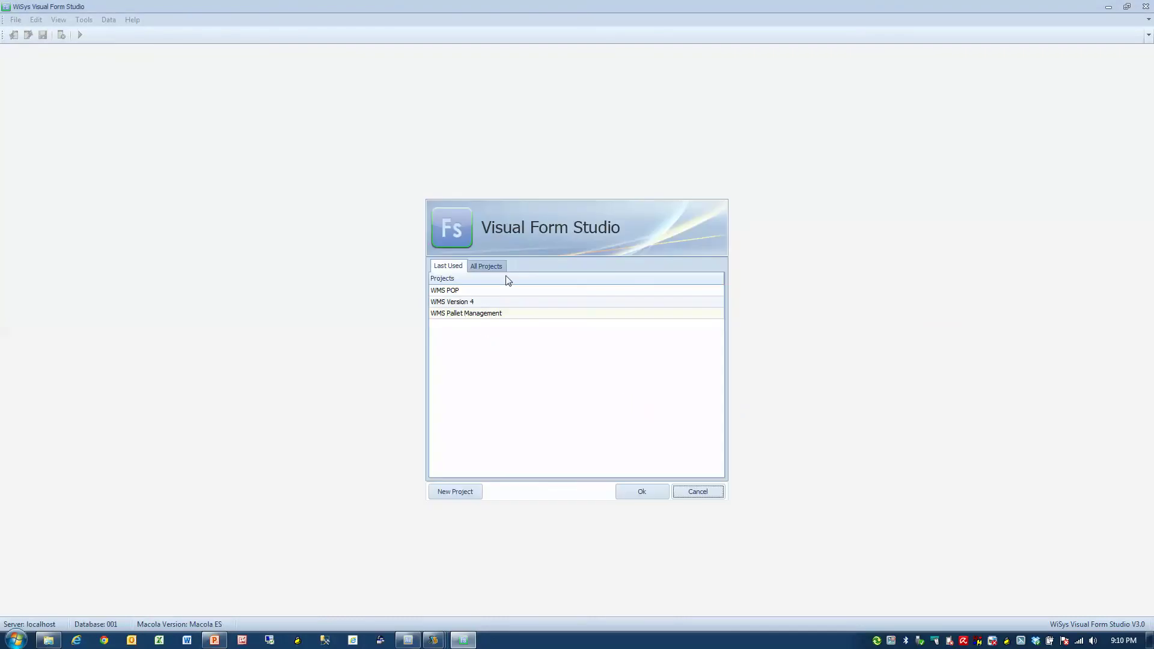
pyautogui.click(501, 267)
pyautogui.click(441, 272)
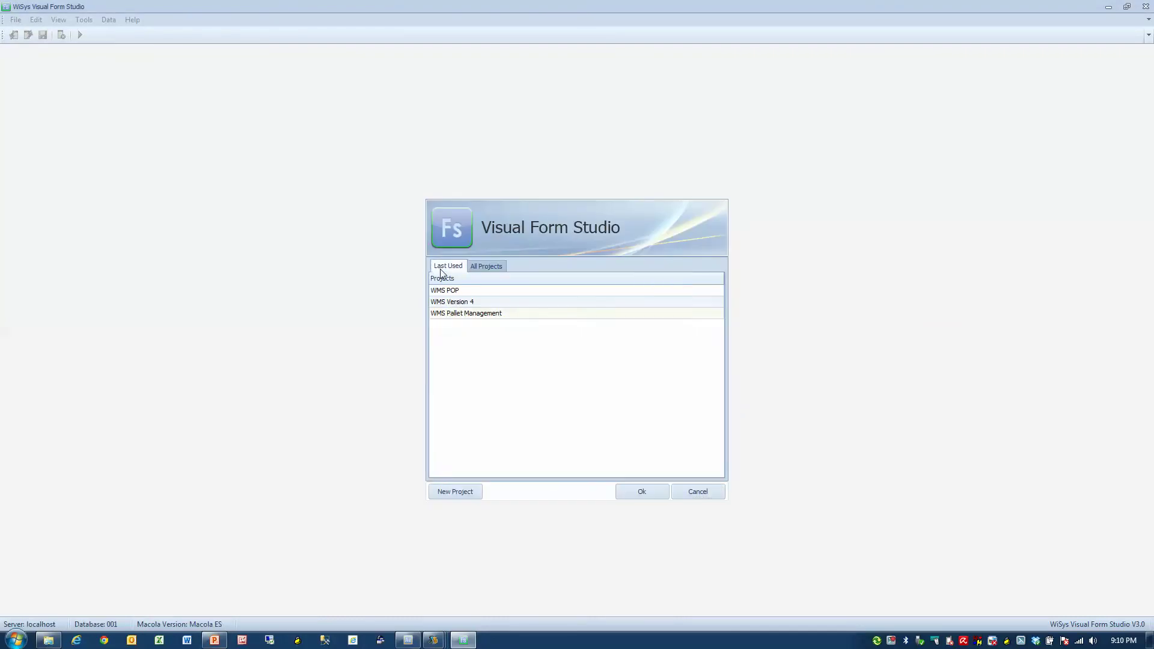
pyautogui.click(468, 305)
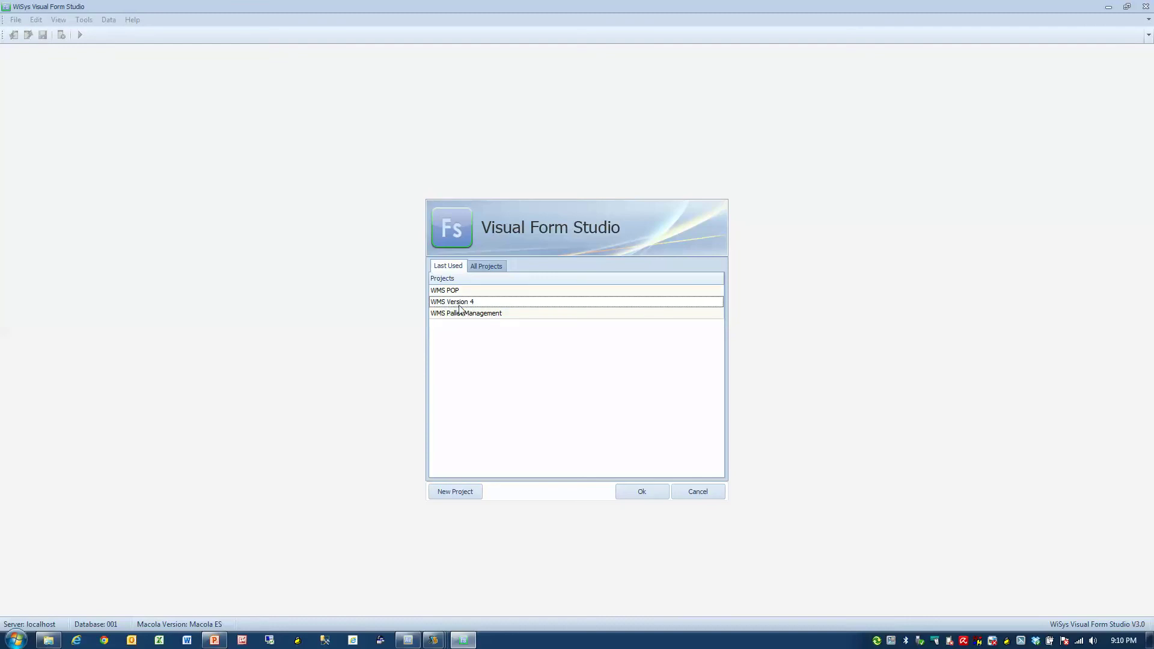
pyautogui.doubleClick(464, 306)
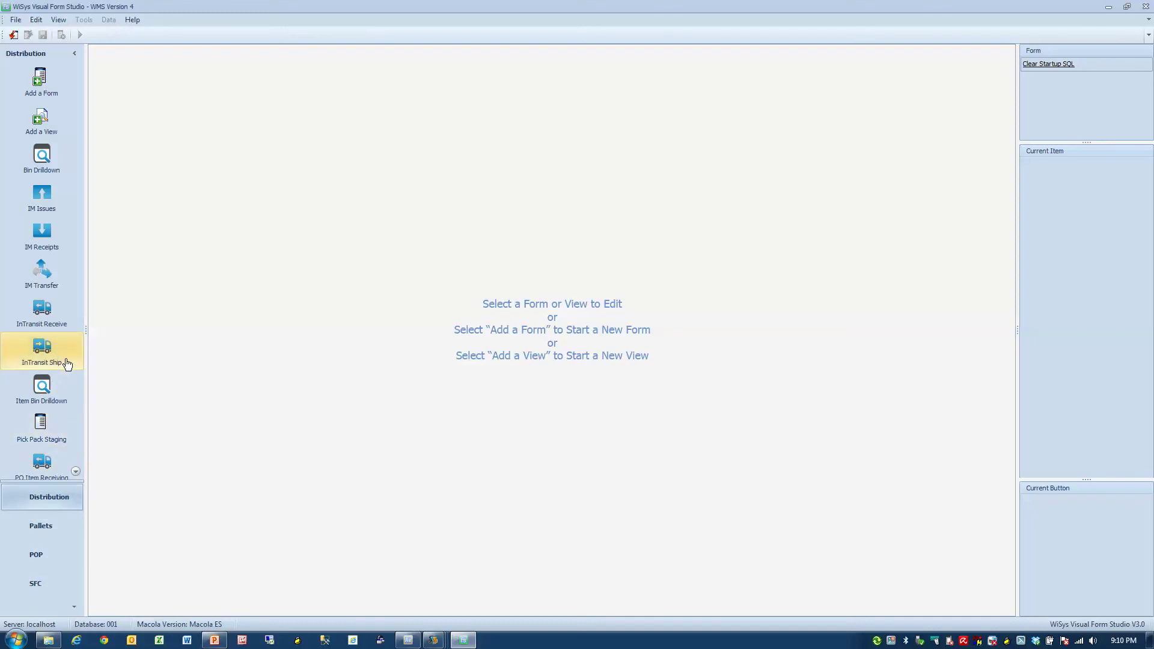
pyautogui.click(76, 472)
# Open the PO Receiving form layout in the designer and place the handheld emulator beside it.
pyautogui.click(76, 471)
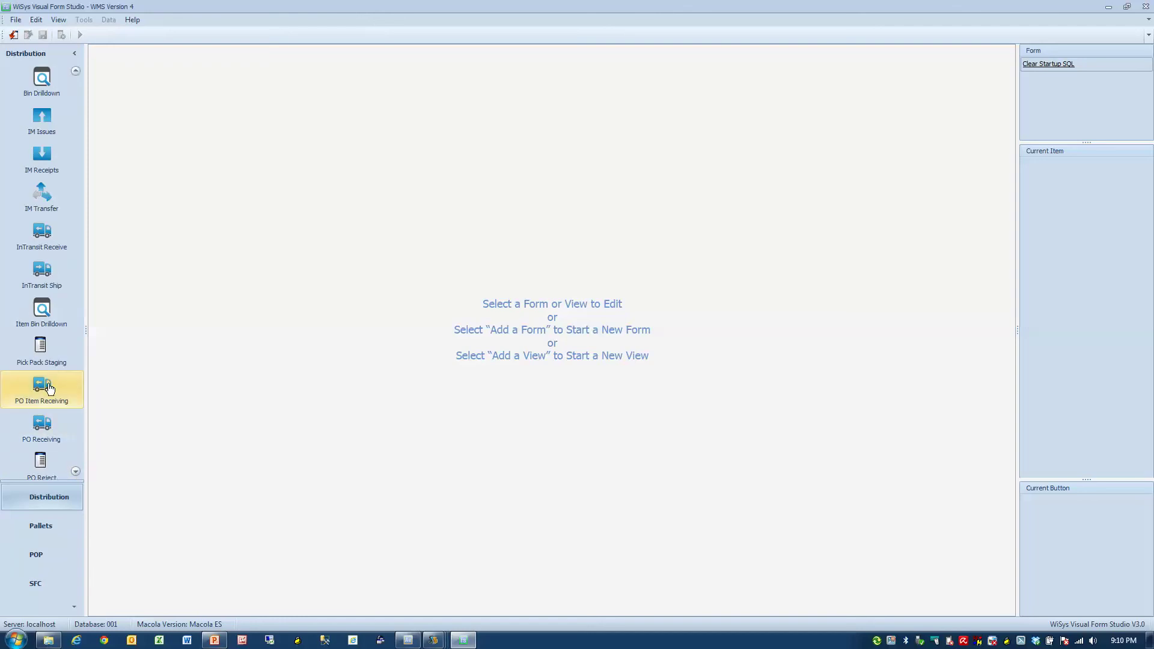
pyautogui.click(64, 432)
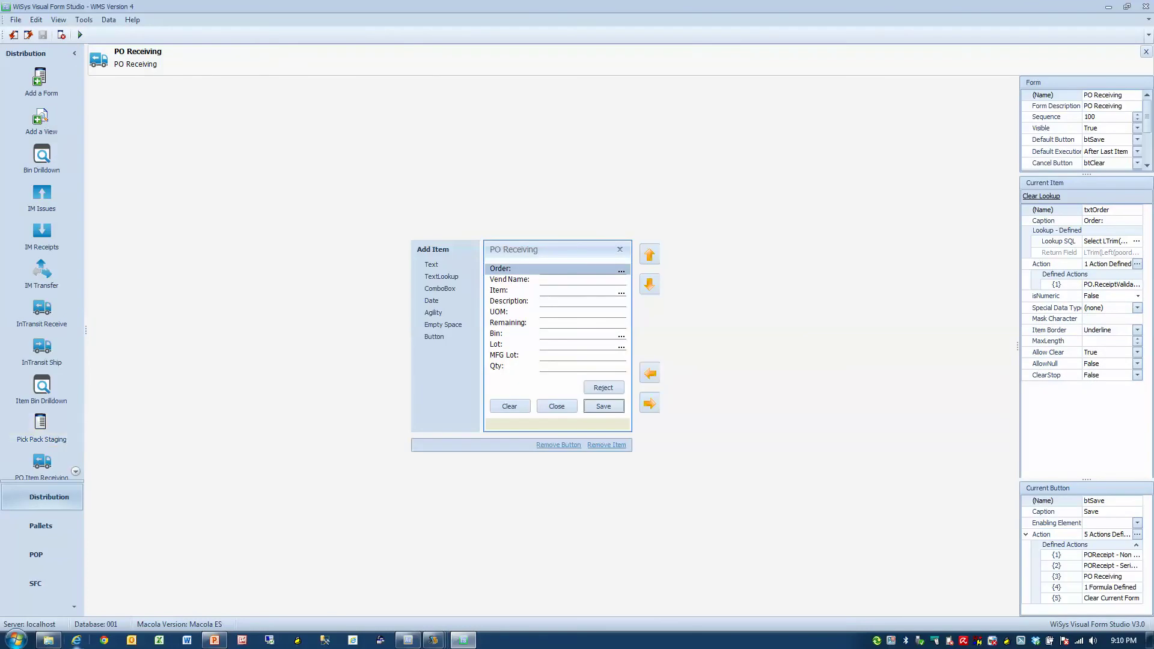
pyautogui.moveTo(434, 640)
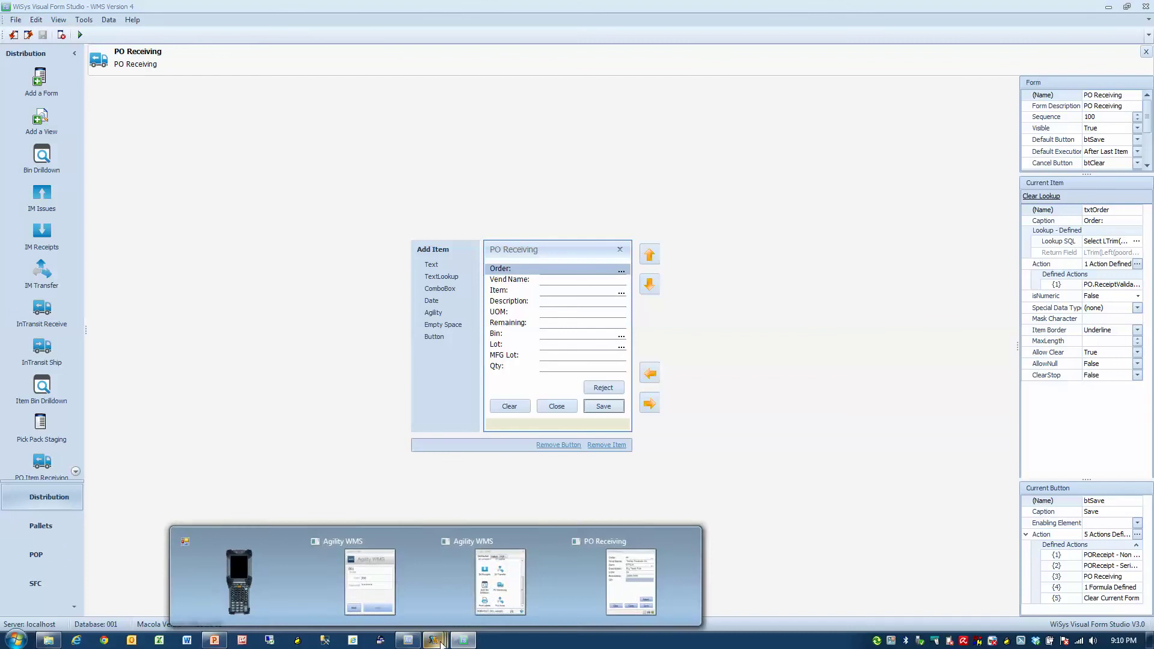
pyautogui.click(264, 598)
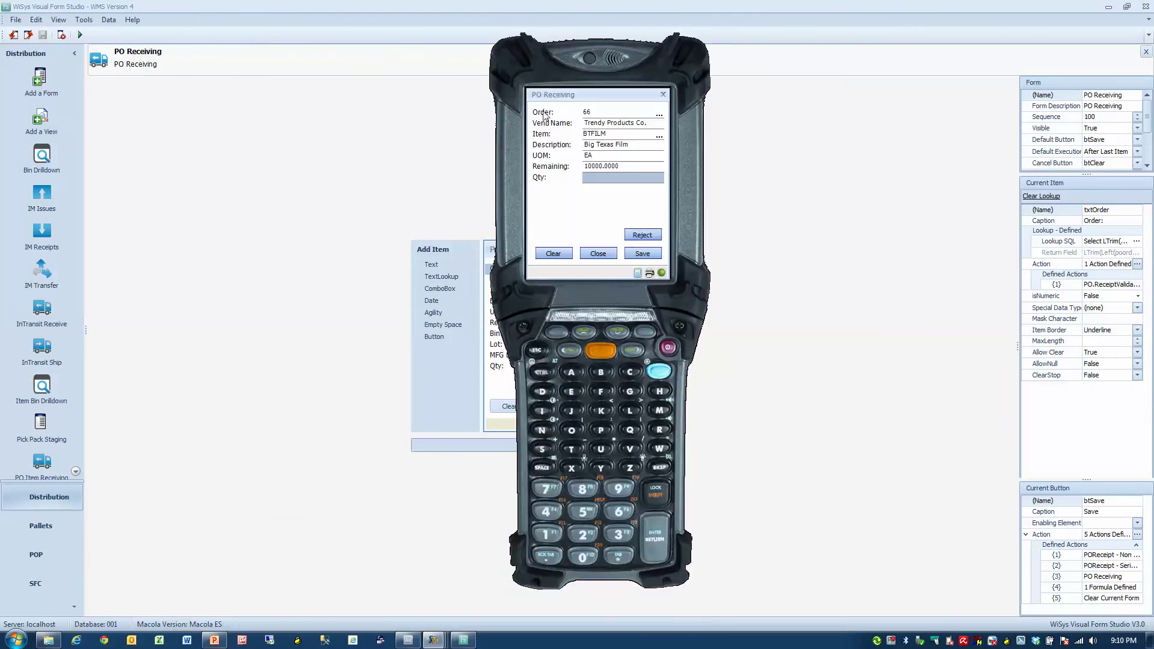
pyautogui.moveTo(558, 99); pyautogui.dragTo(748, 253)
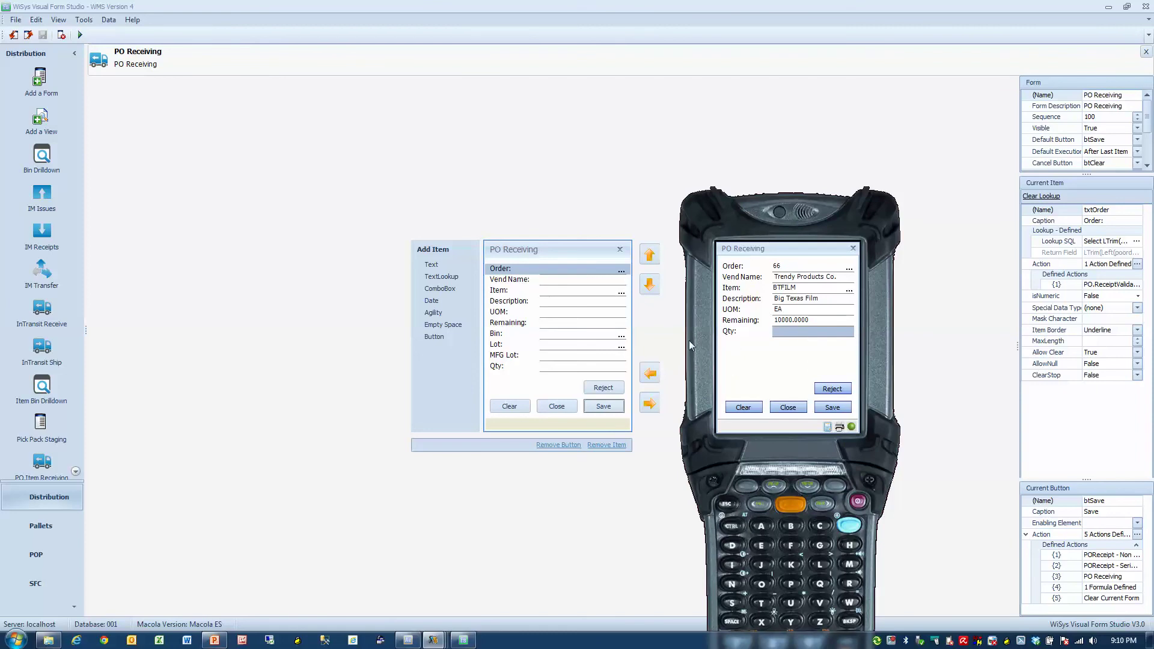
# Compare the handheld's filled PO Receiving form against the designer layout.
pyautogui.click(464, 203)
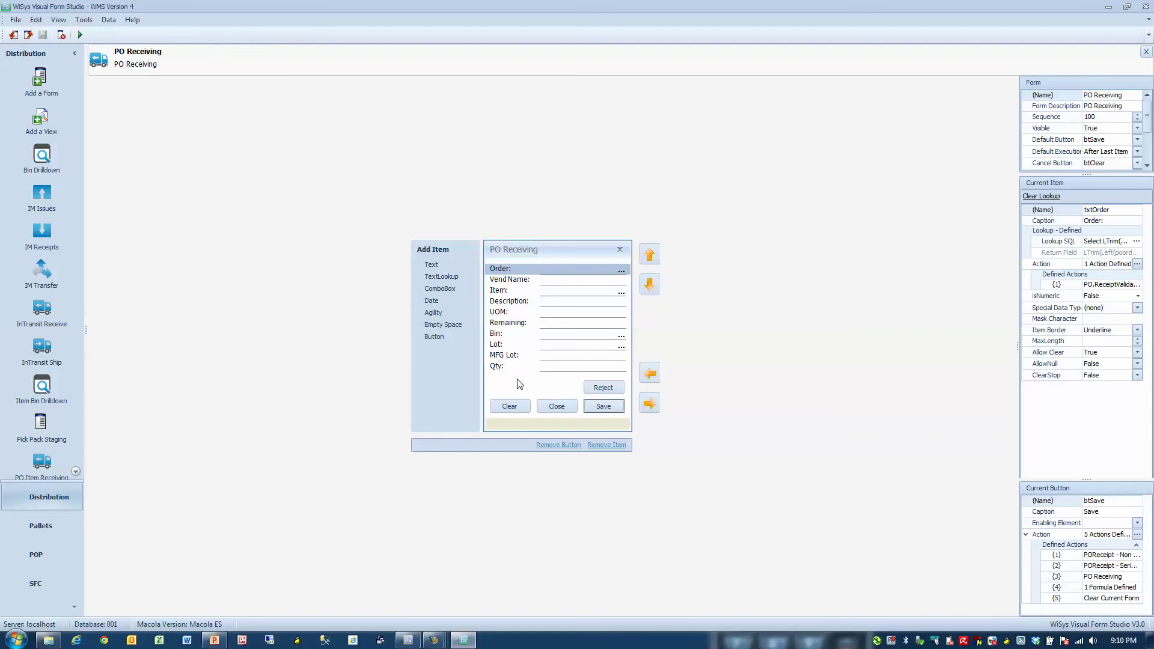
pyautogui.moveTo(452, 629)
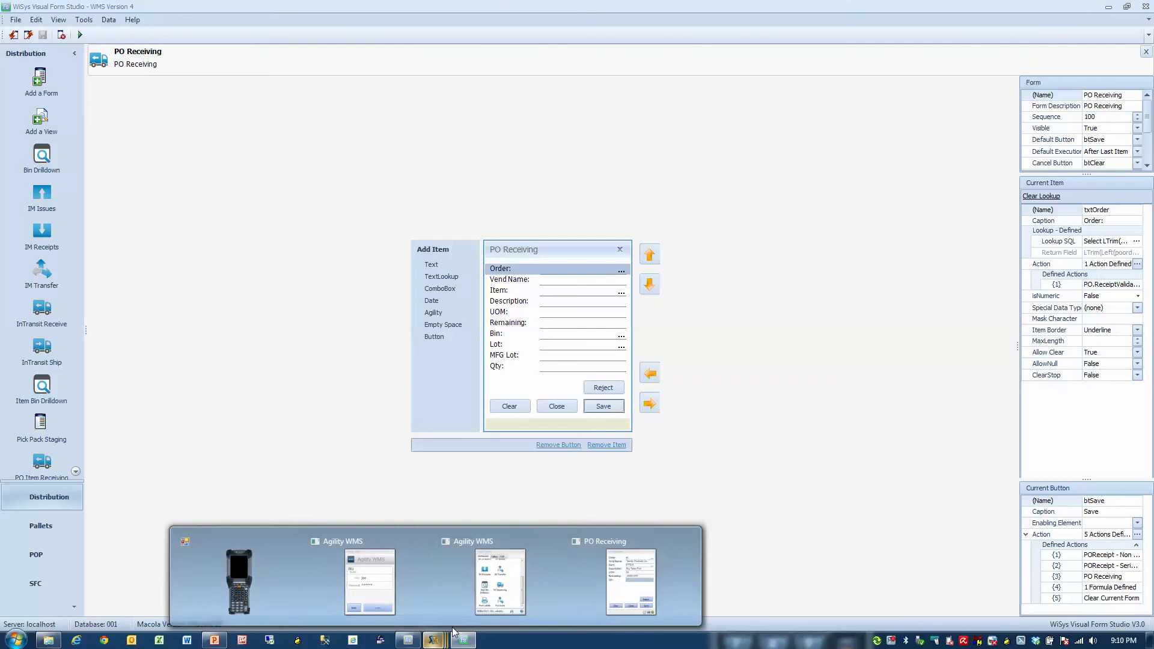
pyautogui.click(241, 565)
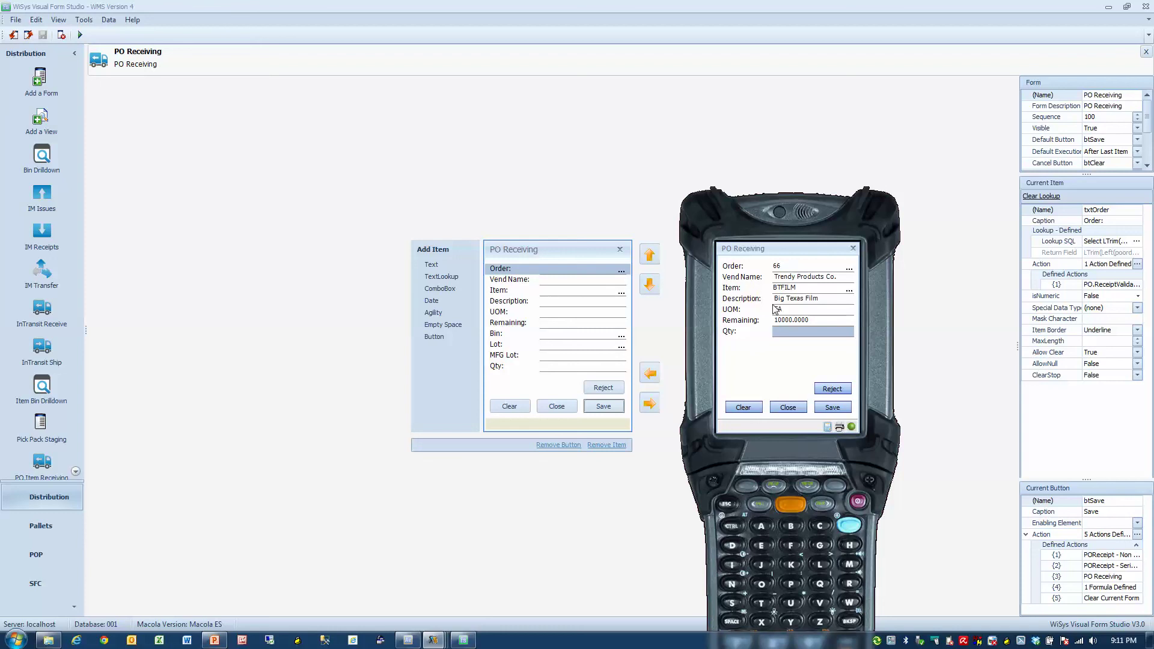
pyautogui.click(546, 186)
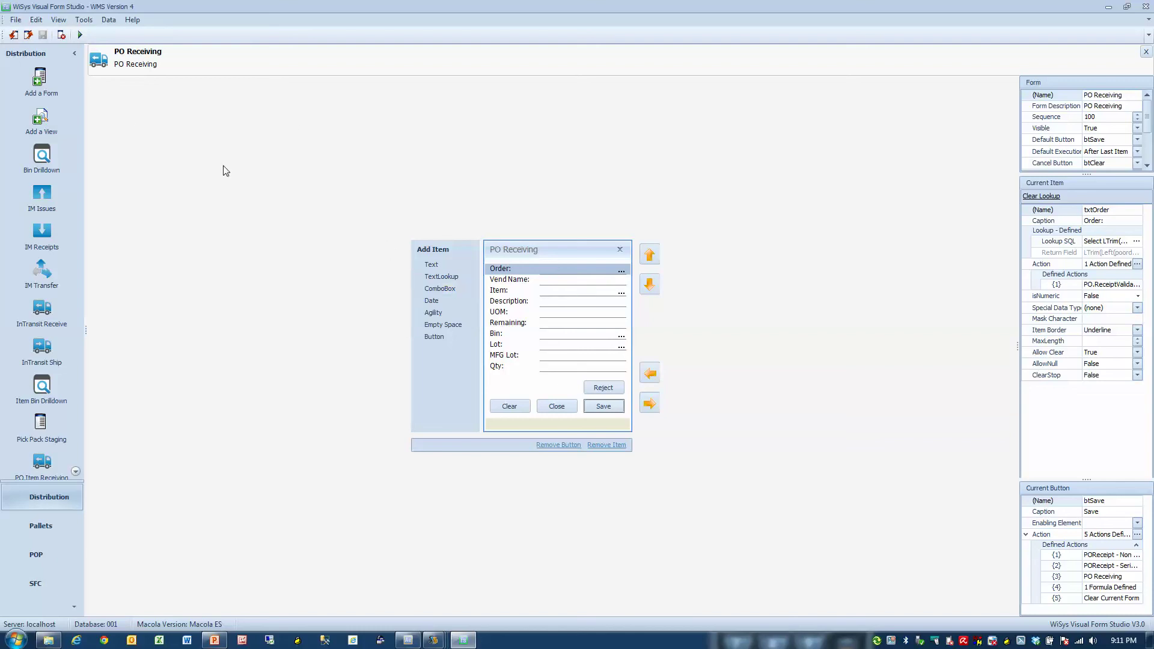
# Test-run PO Receiving, picking order 66 and item BTFILM through the lookups.
pyautogui.click(80, 35)
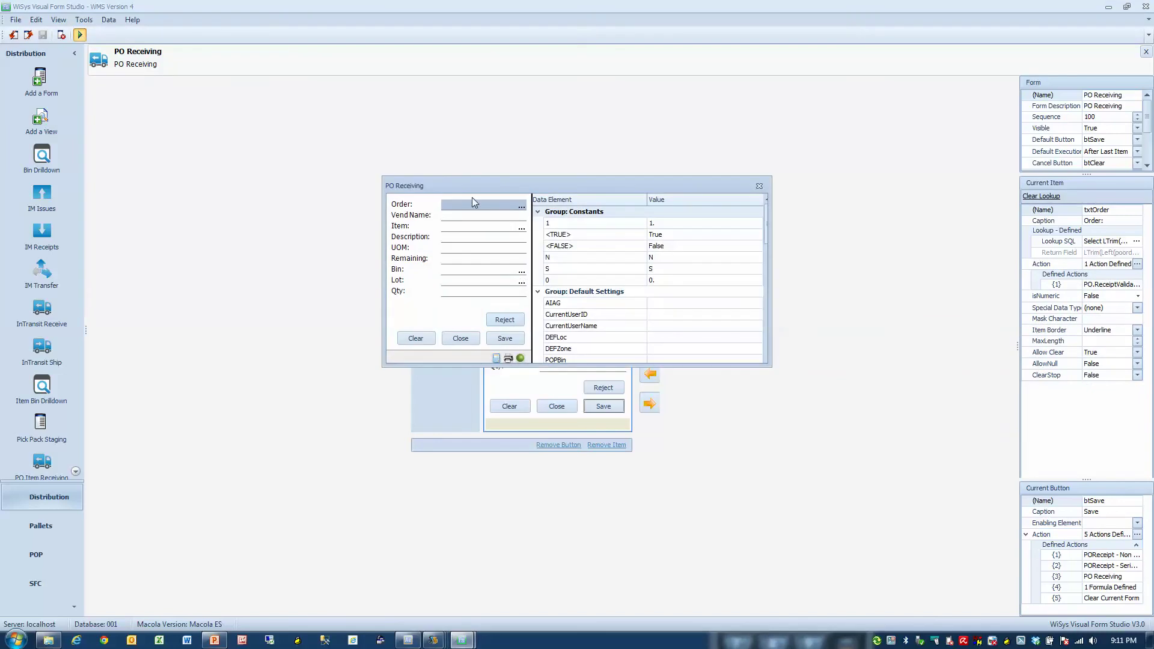
pyautogui.click(520, 206)
pyautogui.scroll(-5, 522, 296)
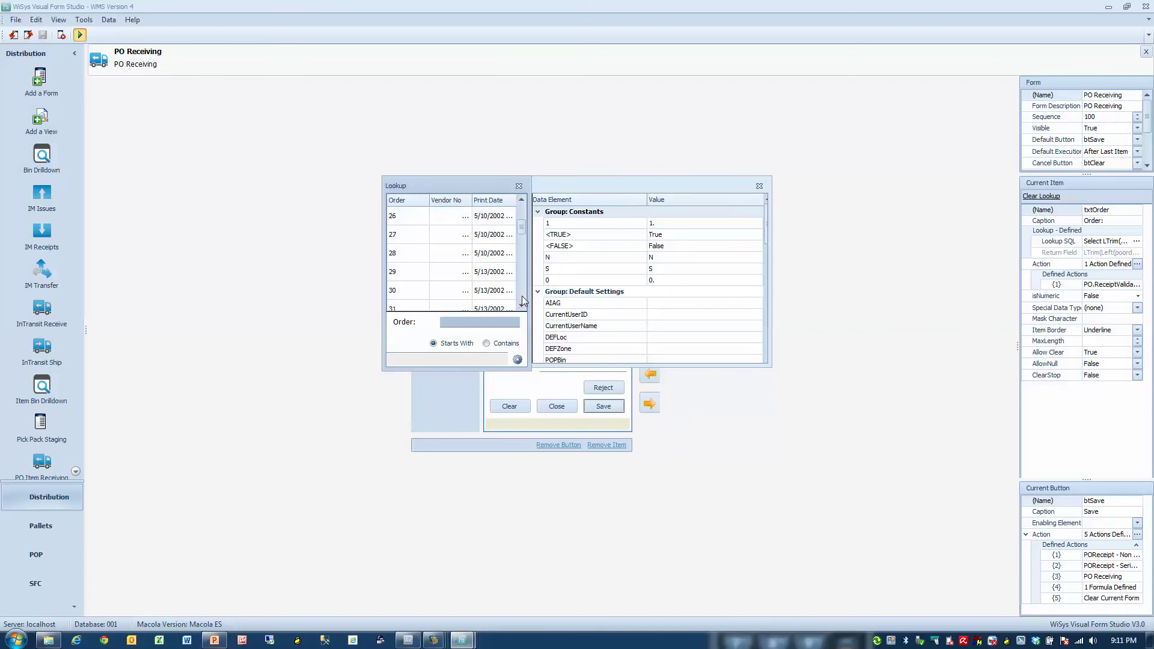
pyautogui.scroll(-10, 521, 297)
pyautogui.doubleClick(479, 295)
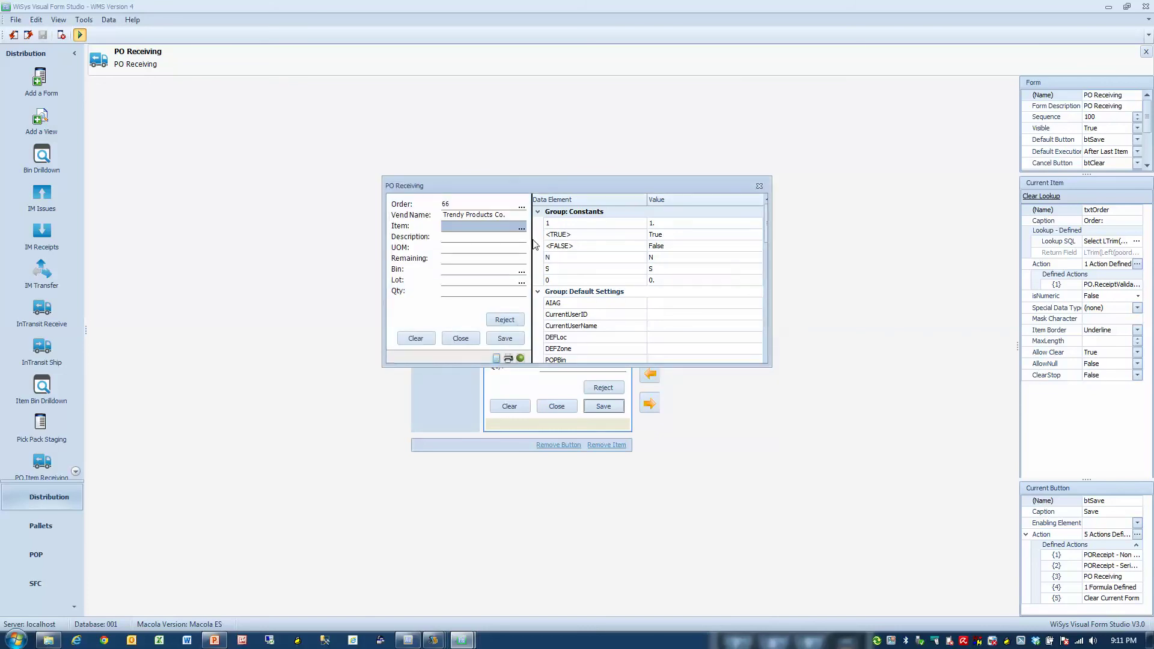
pyautogui.click(521, 228)
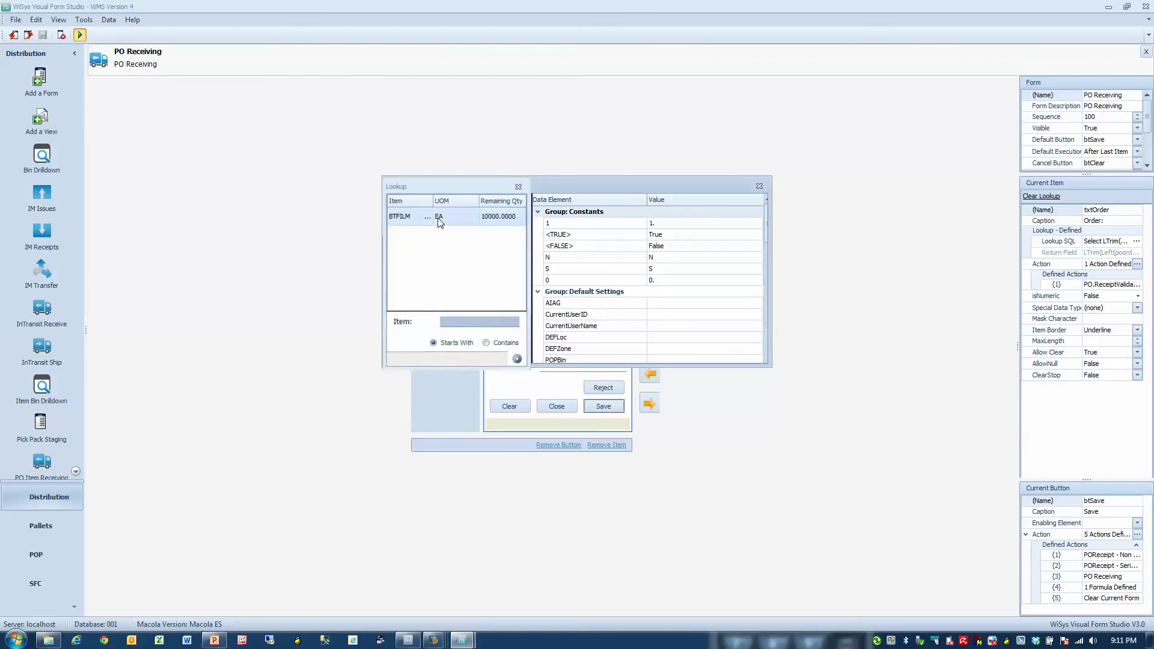
pyautogui.doubleClick(439, 222)
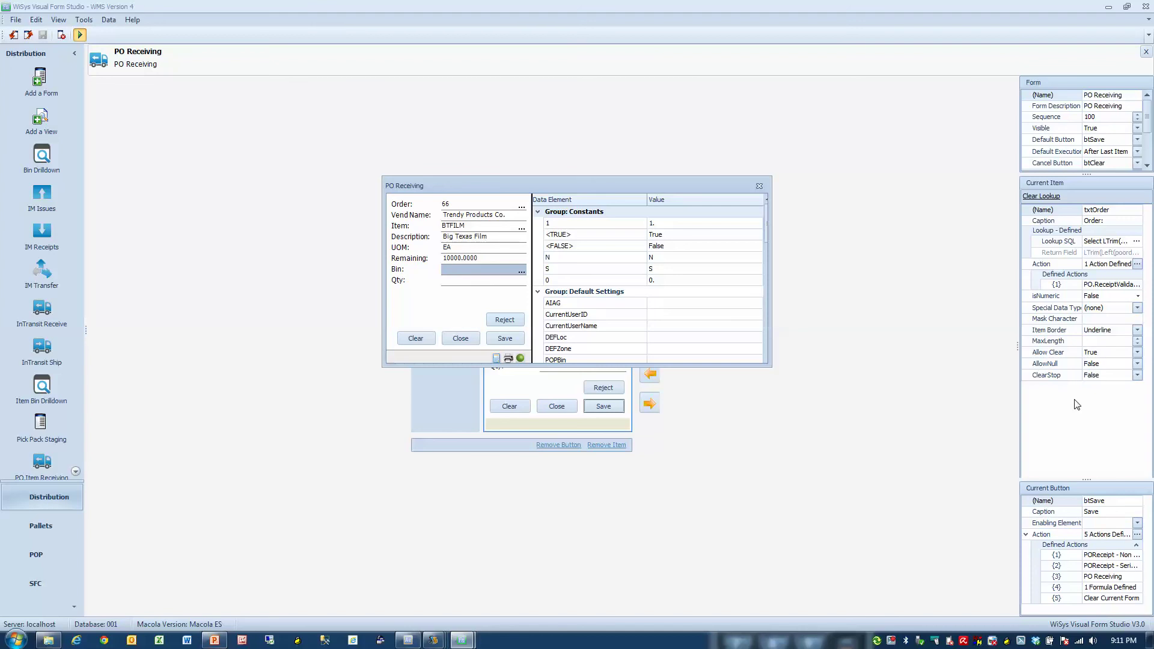
# End the test run, close Visual Form Studio, and close PO Receiving on the handheld.
pyautogui.click(762, 188)
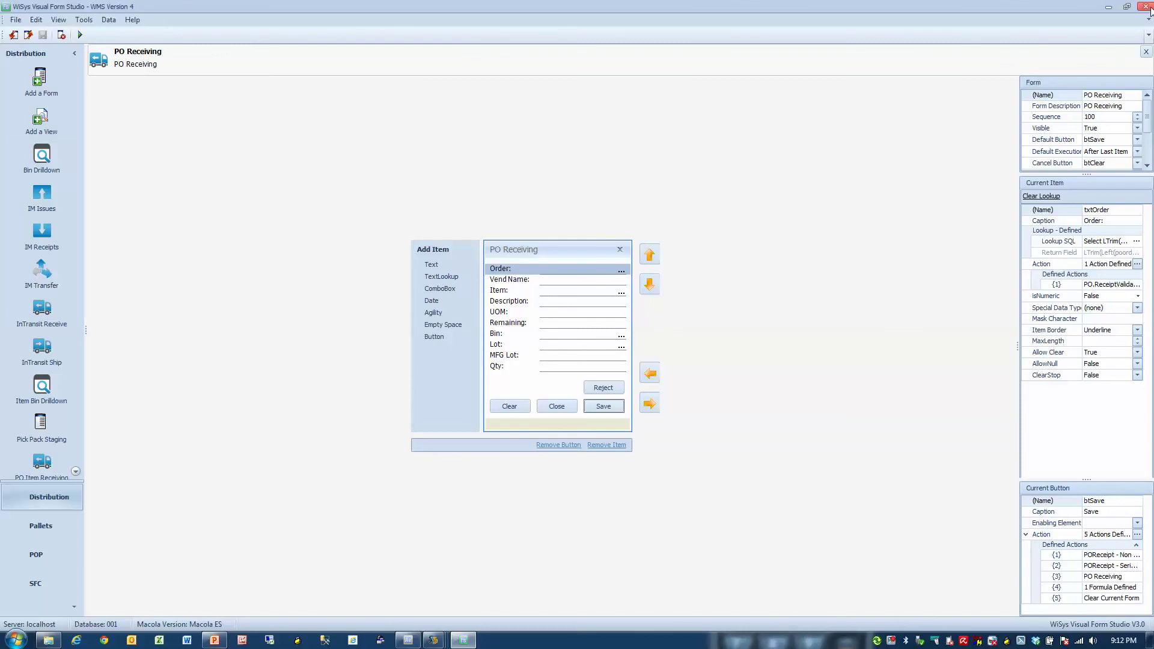
pyautogui.click(1146, 7)
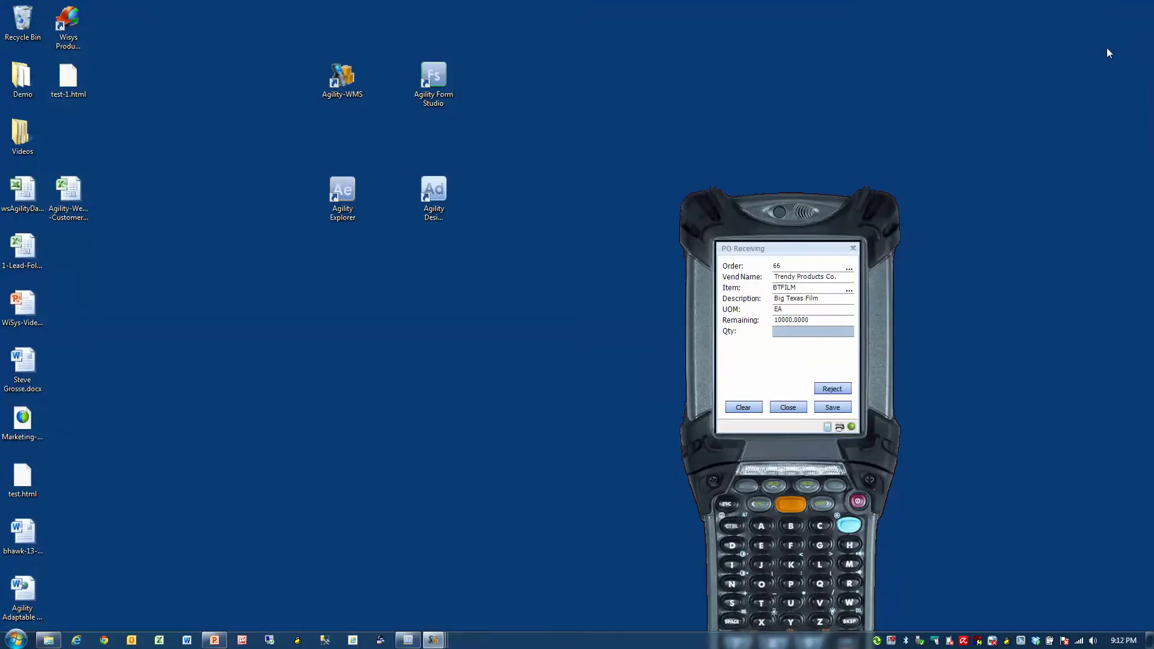
pyautogui.click(853, 249)
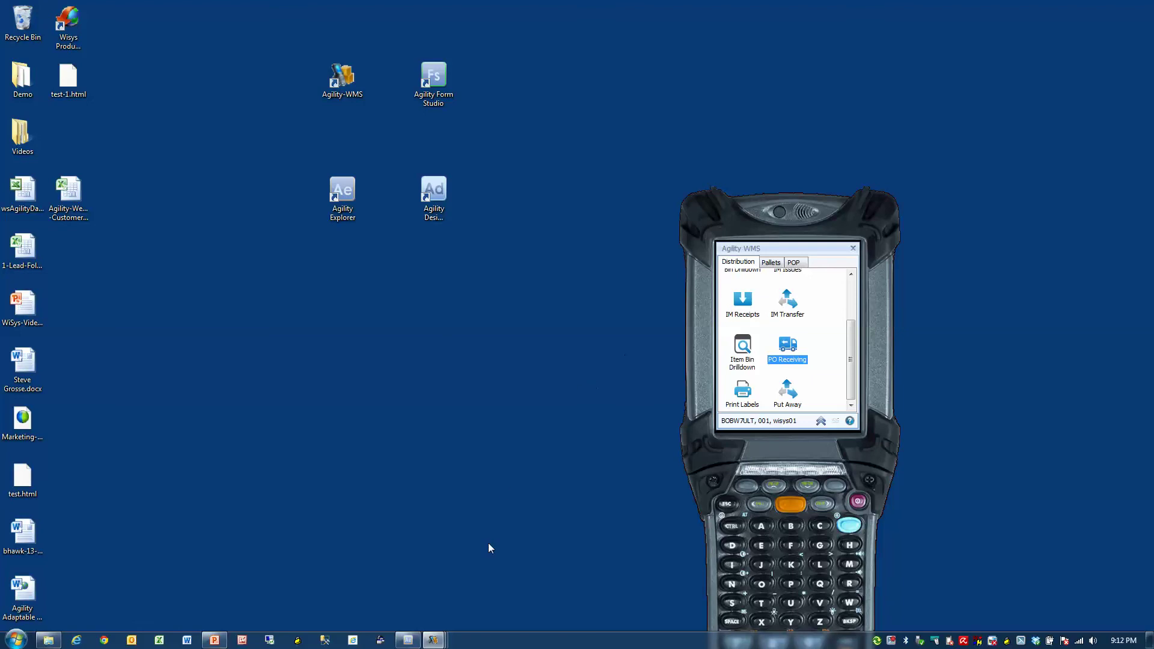